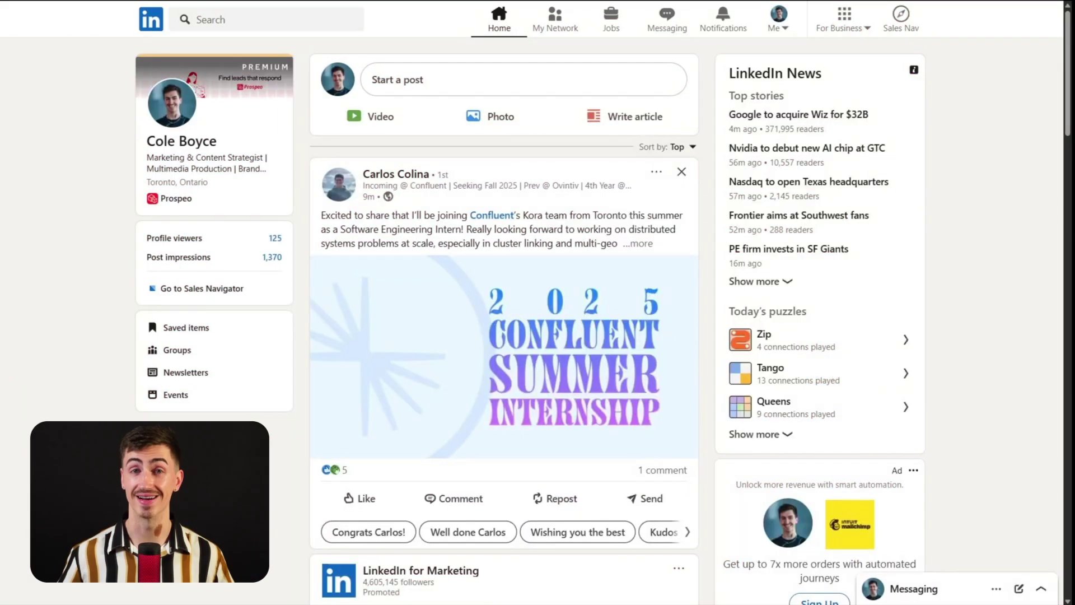
Step: Start a people search limited to 2nd and 3rd+ connections
click(221, 25)
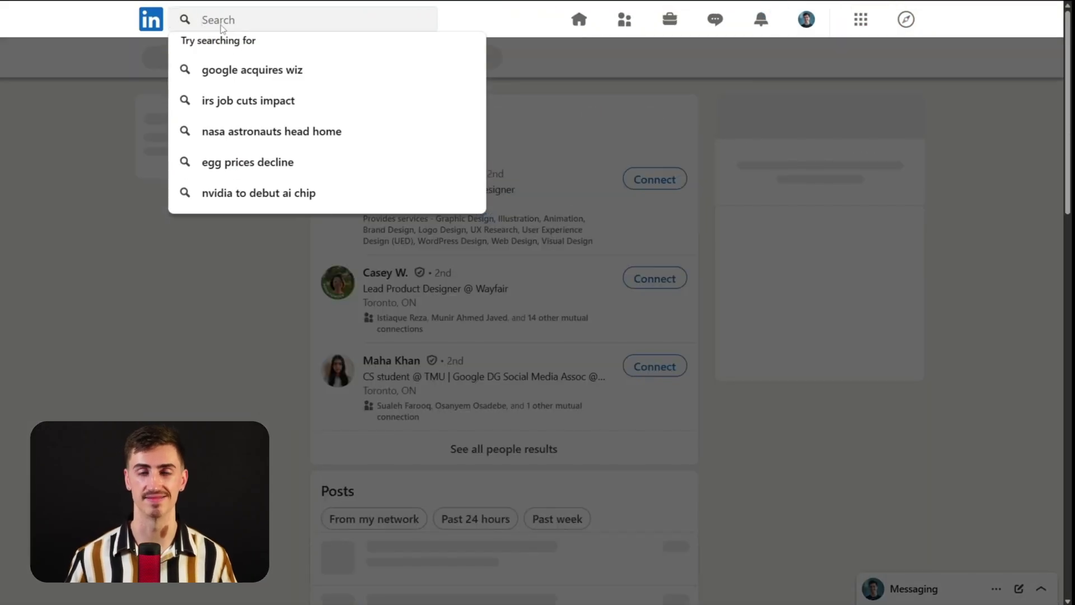
key(Escape)
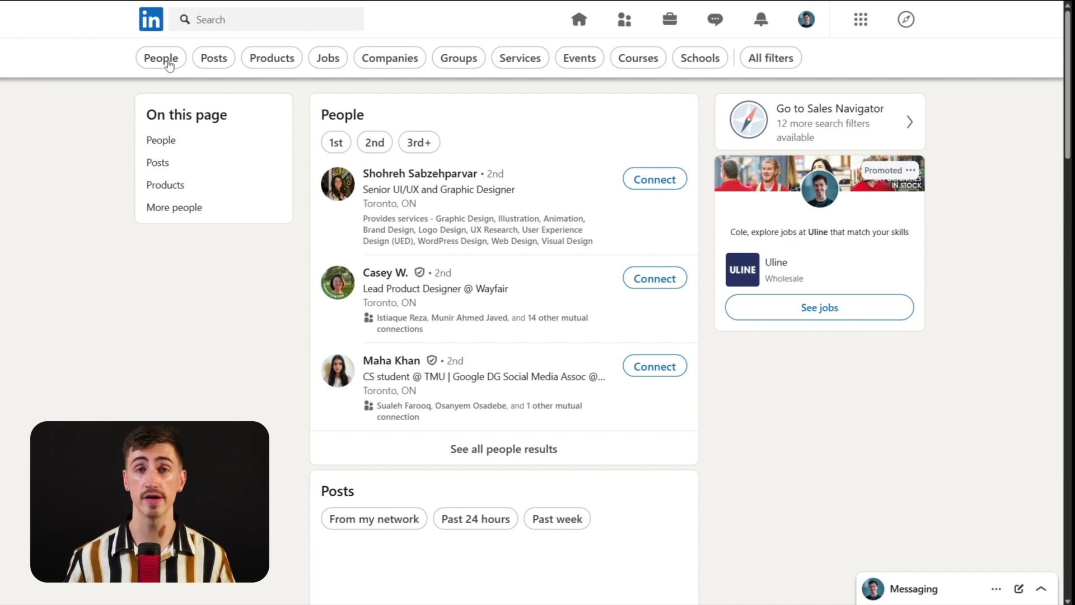
click(167, 61)
click(557, 58)
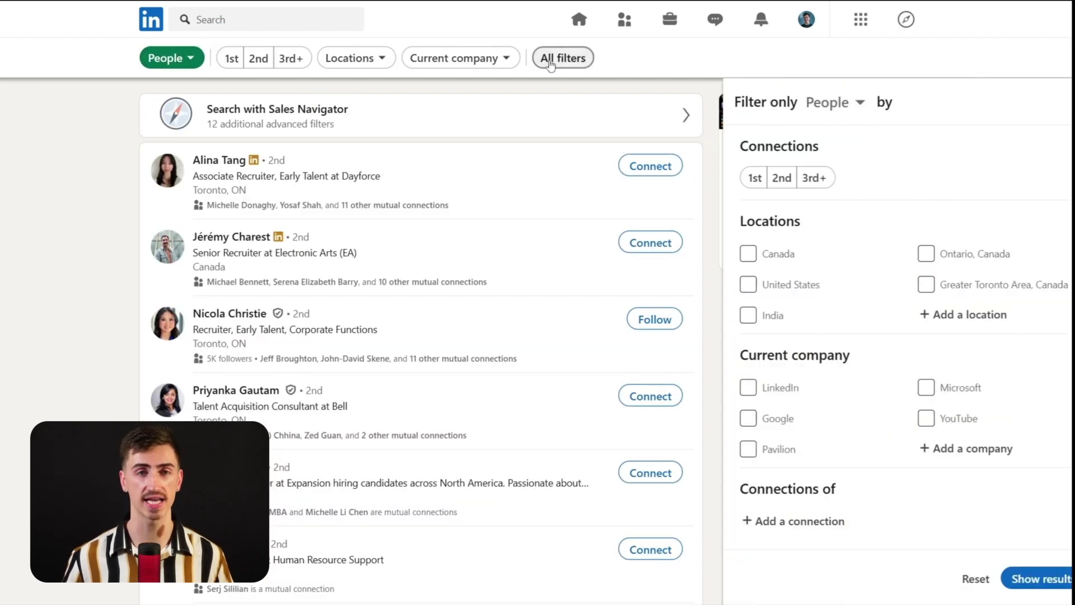
click(743, 178)
click(776, 178)
click(992, 577)
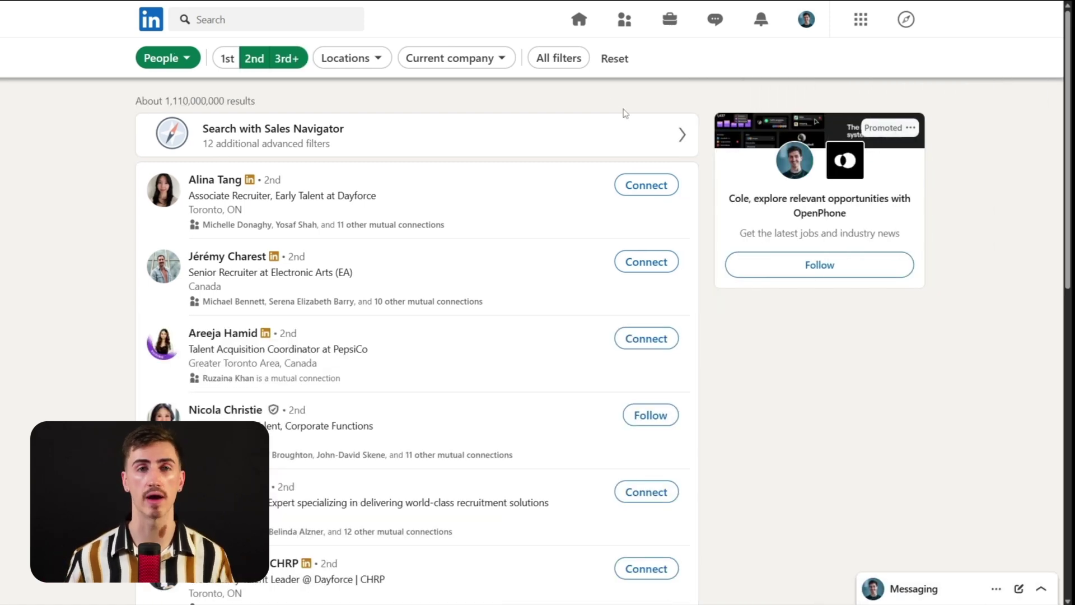
Step: Limit people to the United States, currently at Microsoft and formerly at Google
click(559, 58)
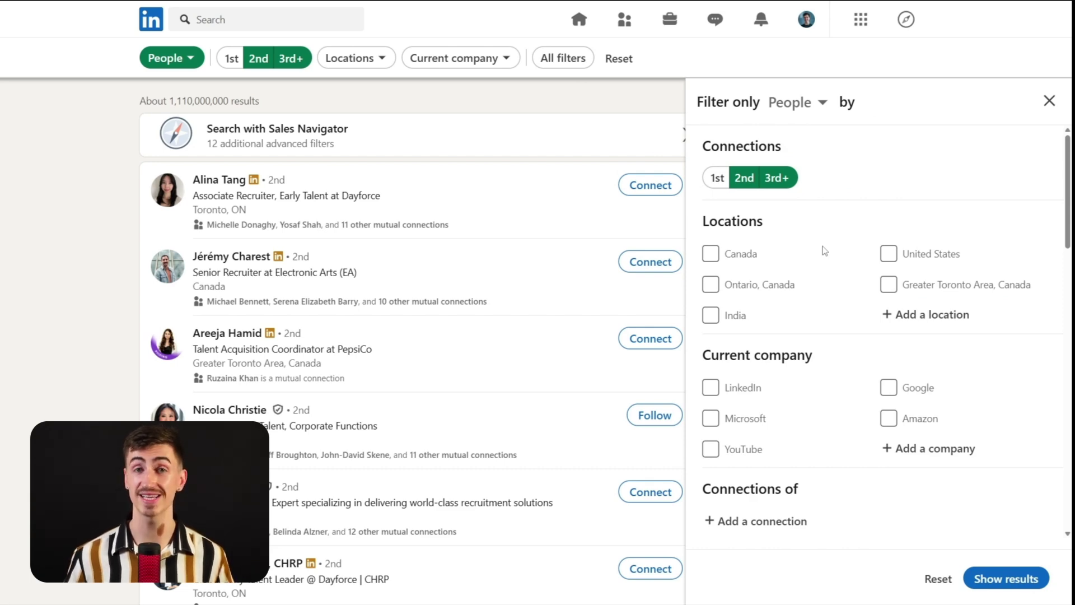
click(888, 253)
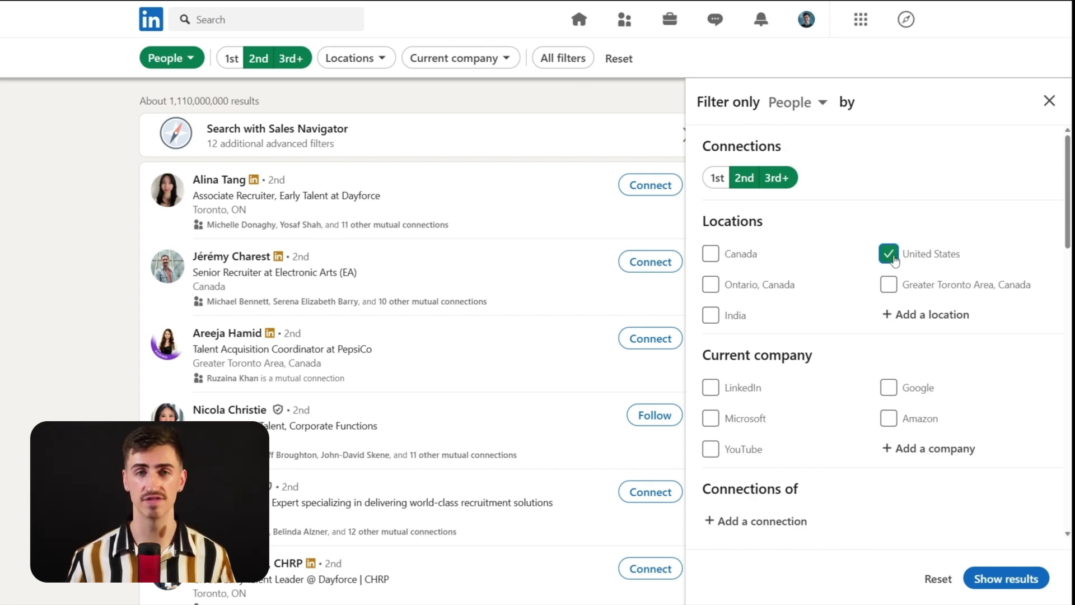
click(996, 577)
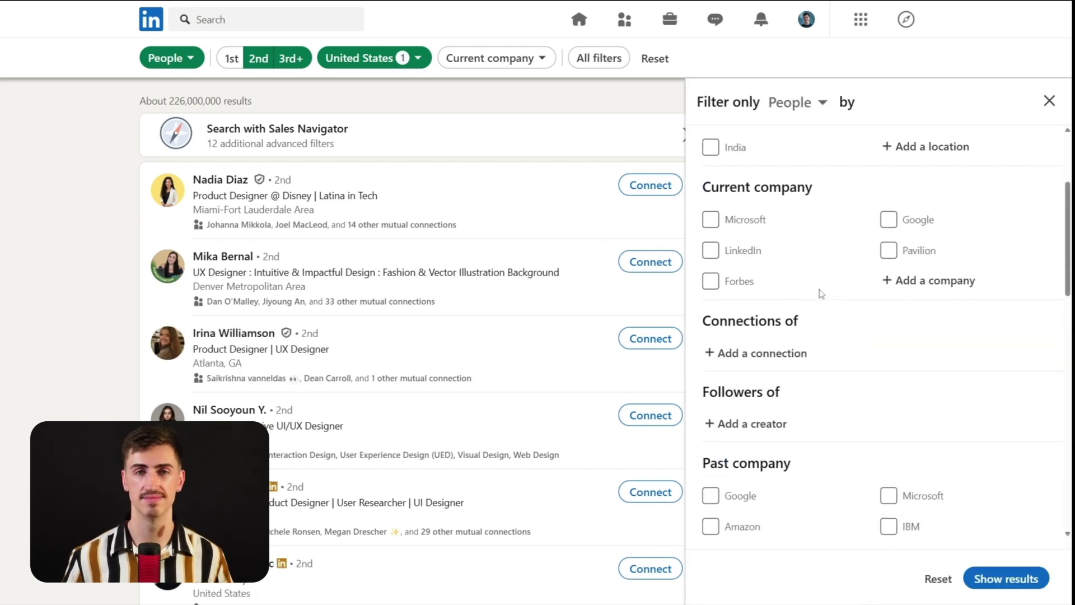
click(745, 218)
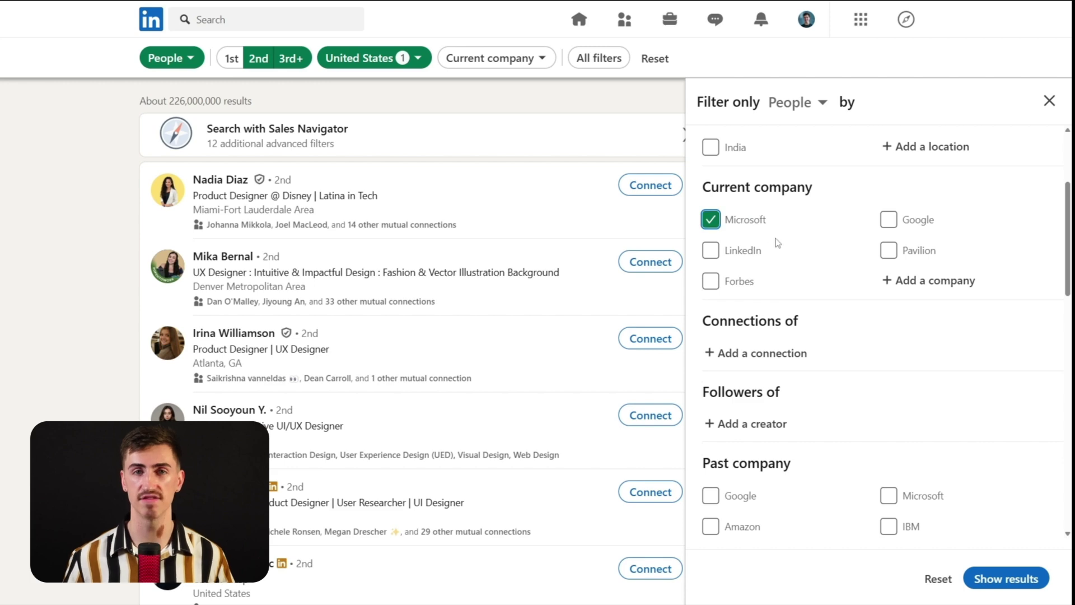
scroll(866, 316, down, 1)
scroll(866, 317, down, 1)
click(743, 386)
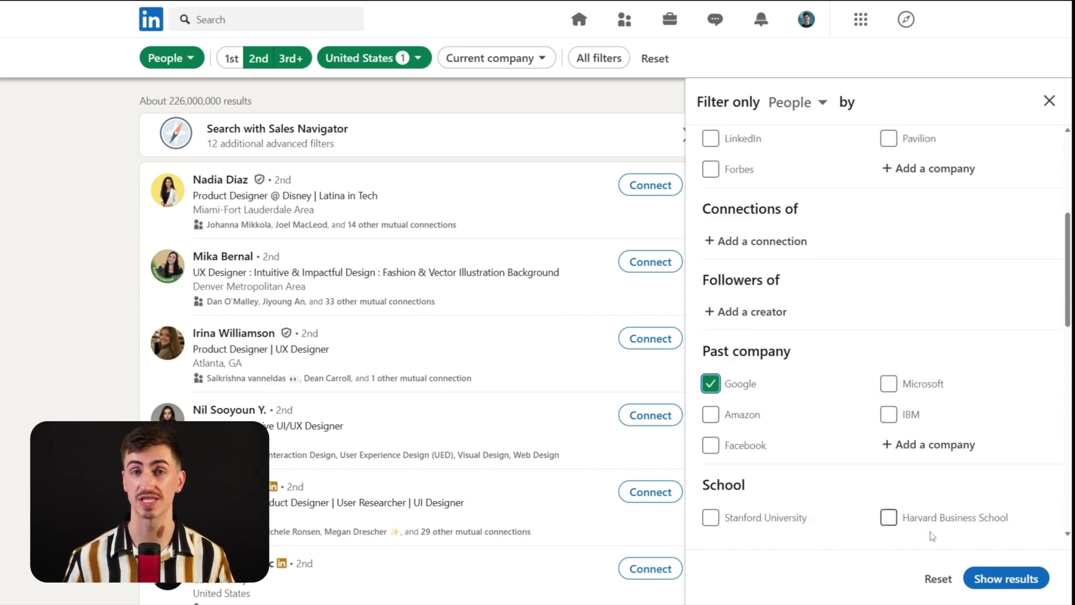
click(986, 578)
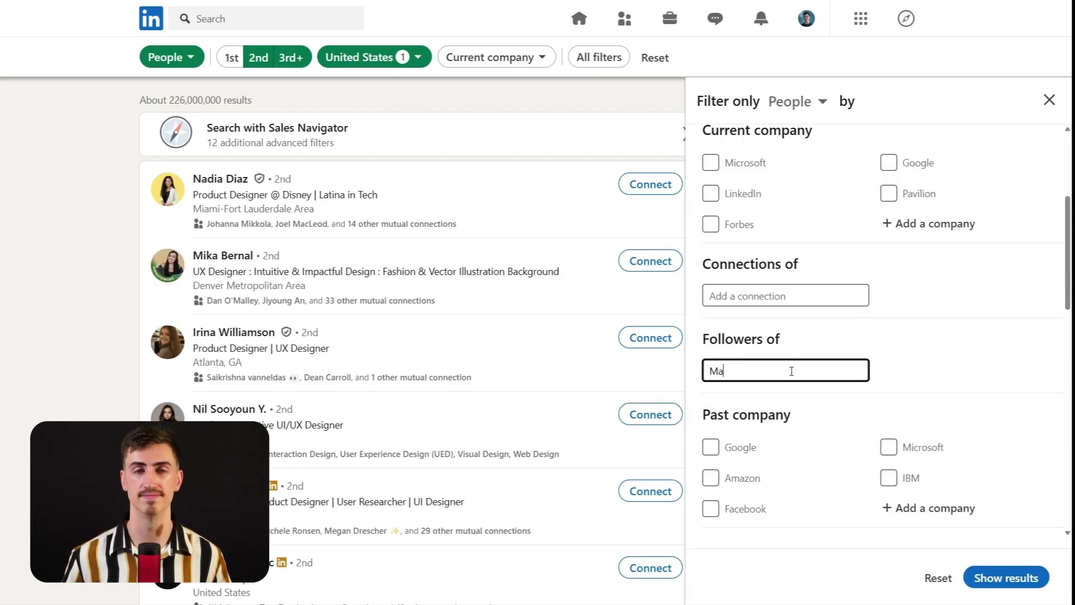
Step: Filter the United States people results to followers of the chosen creator, about 1,800 results
text(tthew Putnam)
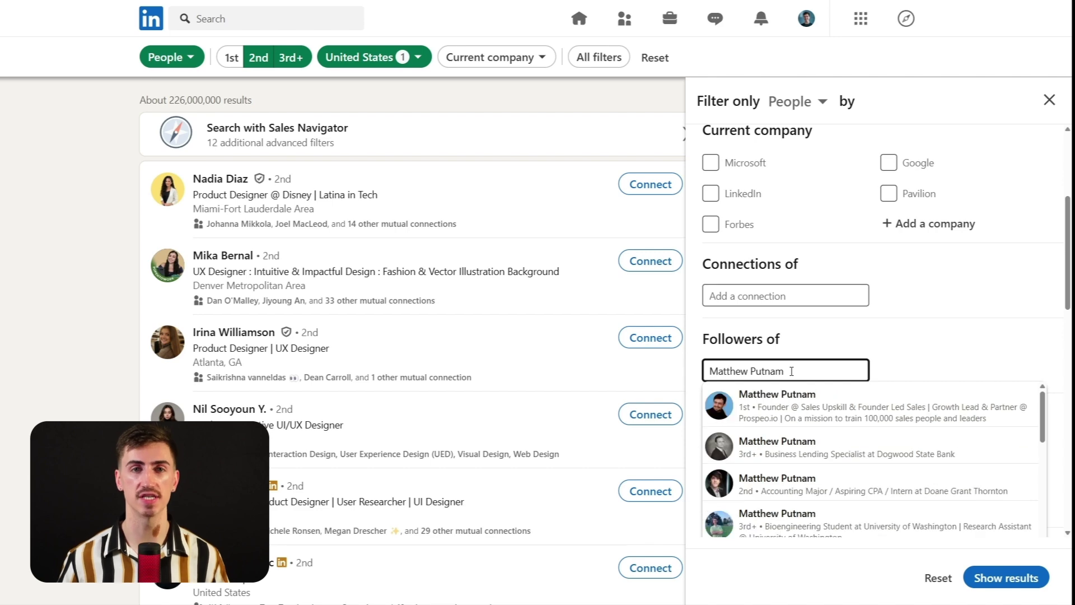
click(778, 403)
click(992, 577)
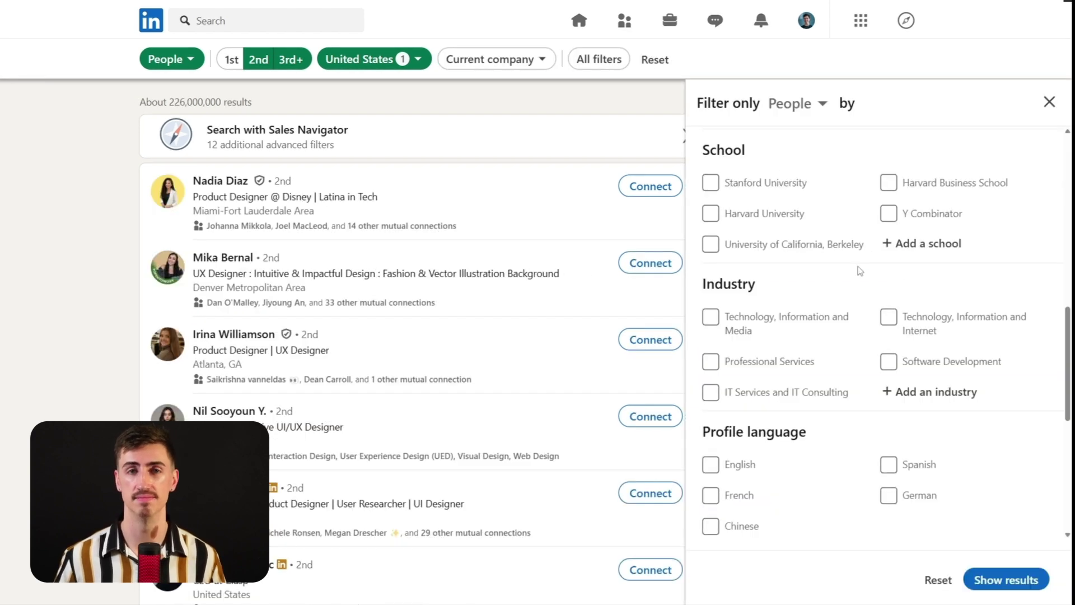
scroll(860, 271, down, 1)
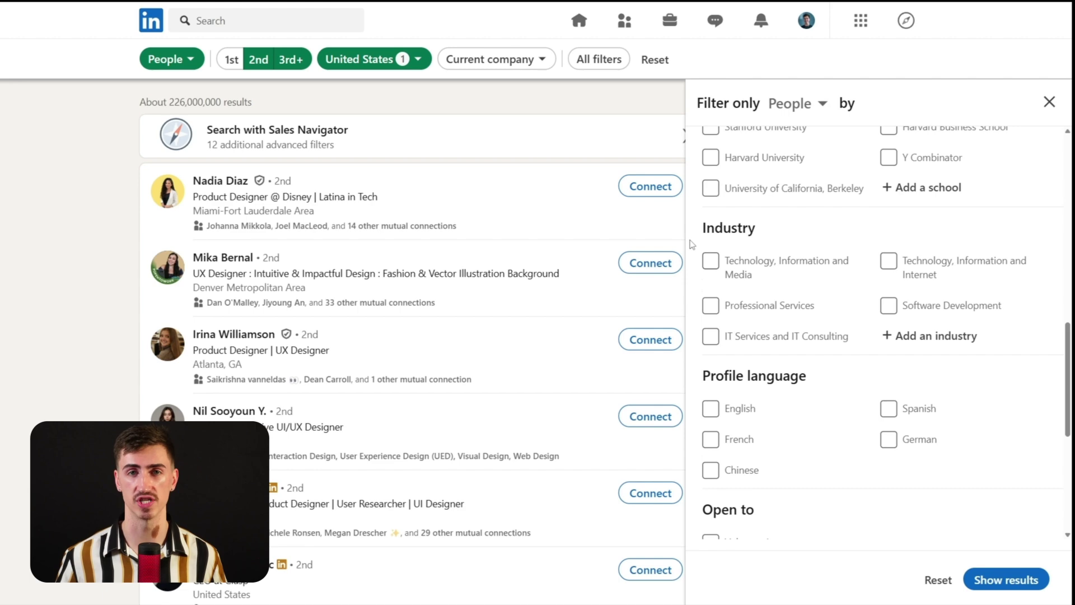
Step: Run a new keyword search for 'VP of Sales'
click(232, 21)
text(VP of Sales)
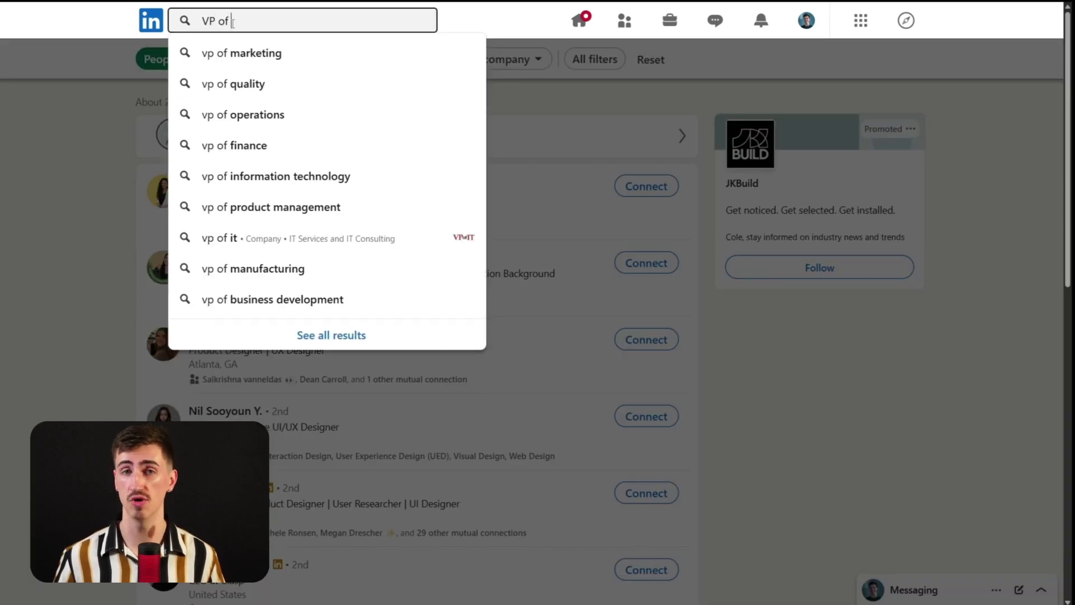
key(Return)
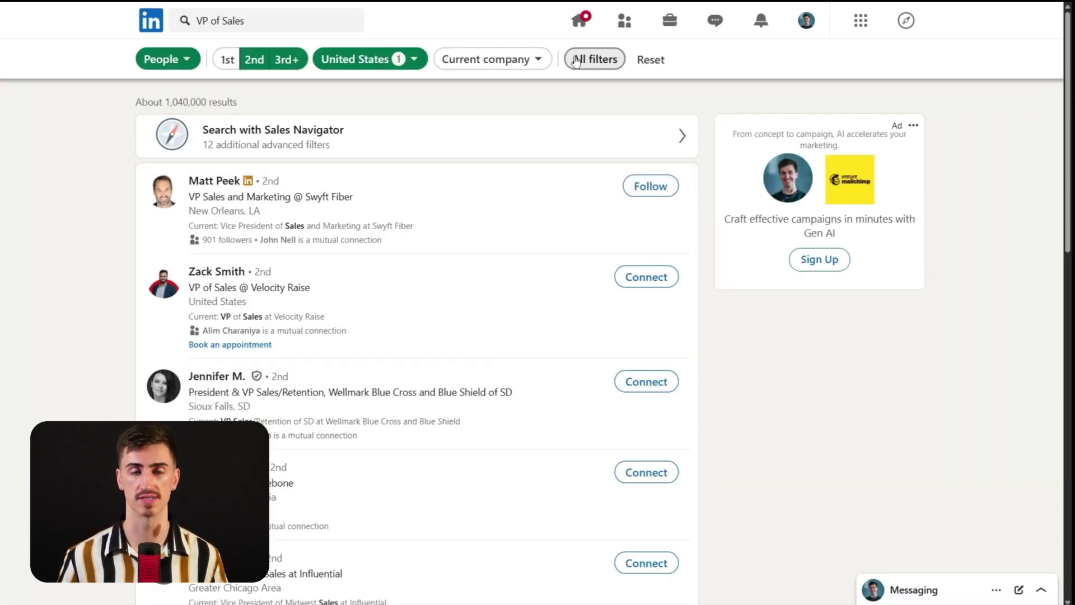
Step: Add Copywriting as a service category filter, giving about 157,000 people
click(595, 59)
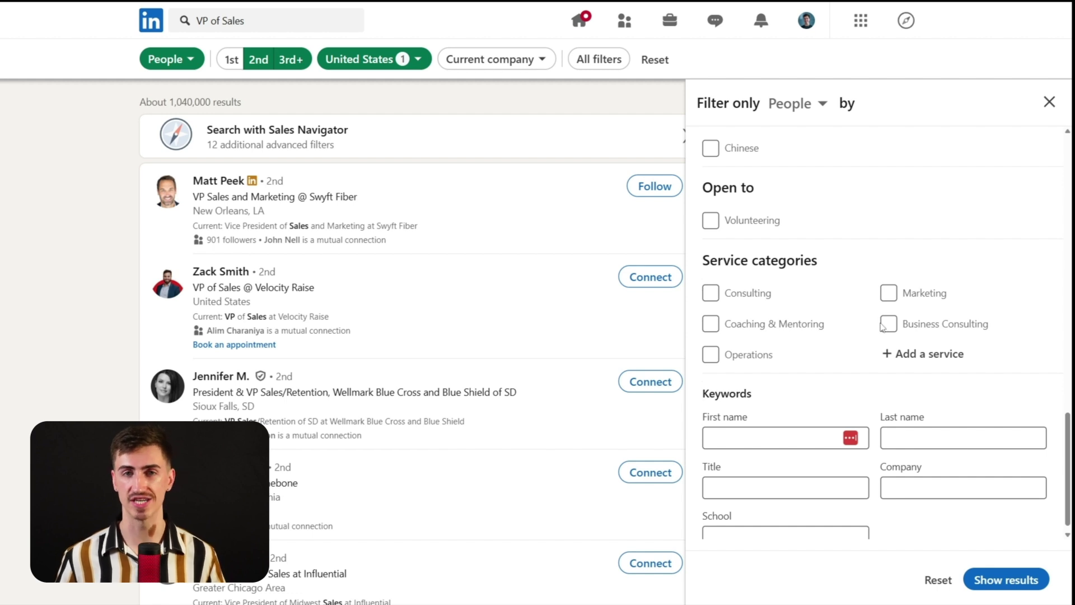
click(924, 353)
text(Copyw)
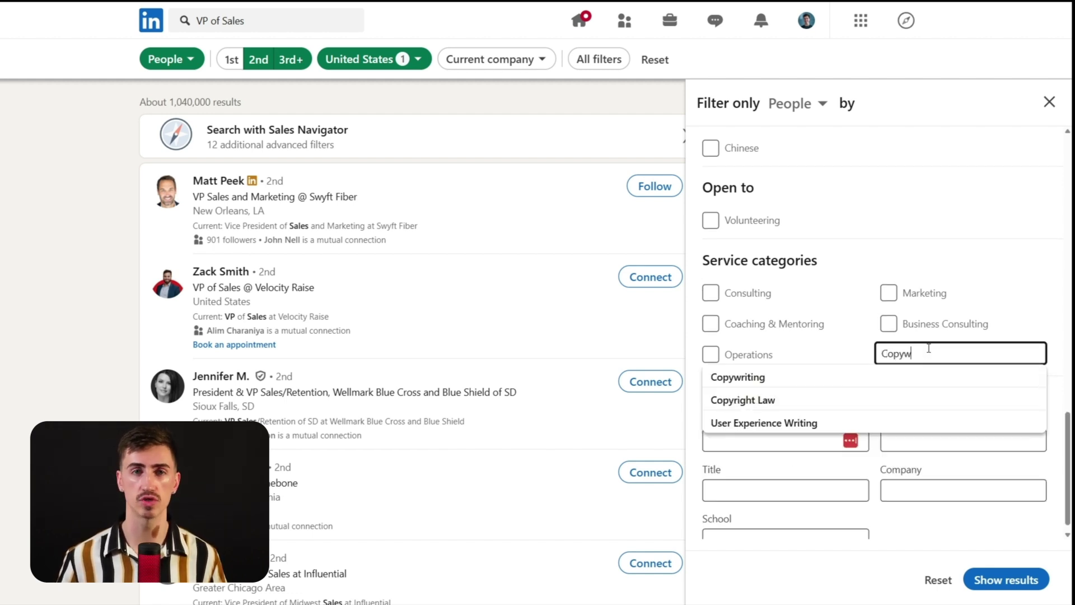
text(riting)
click(875, 376)
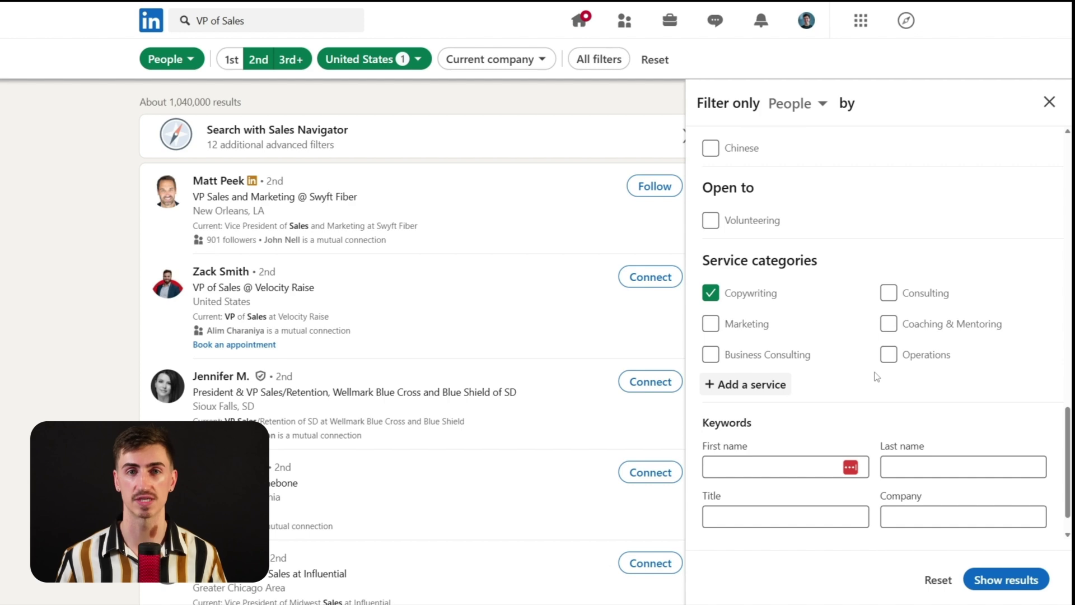
click(1006, 580)
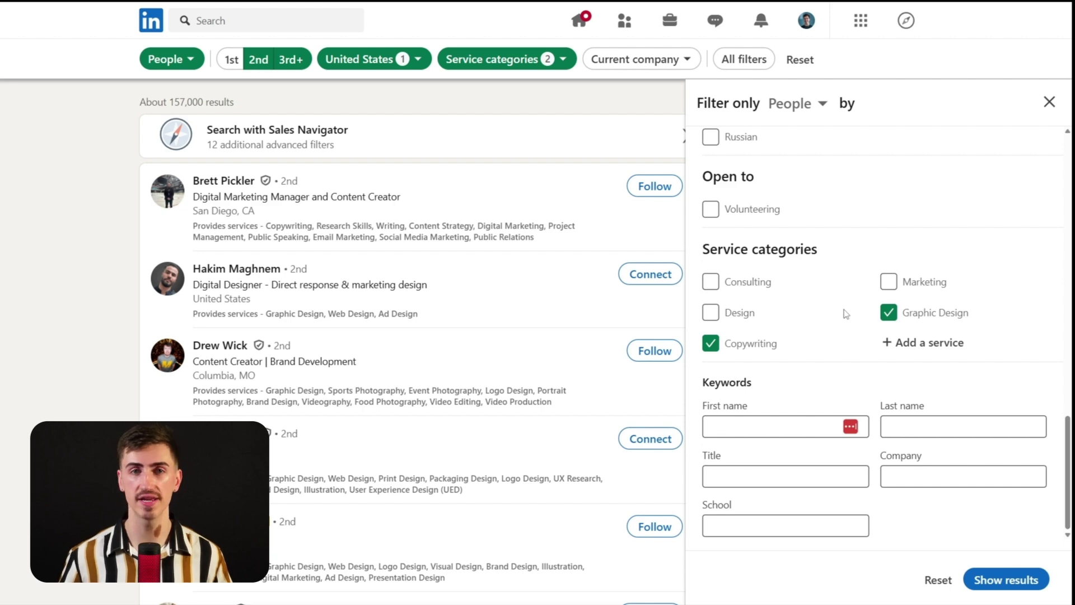
Step: Search 'VP Marketing' and show company results such as Amazon, Microsoft, Apple and IBM
click(250, 20)
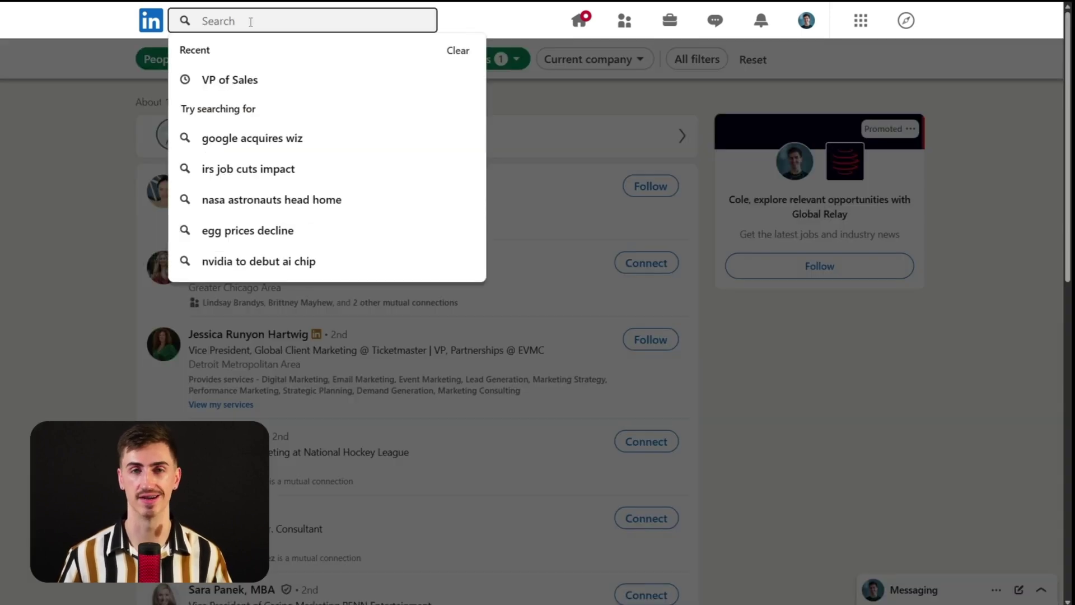
text(VP Marketing)
key(Return)
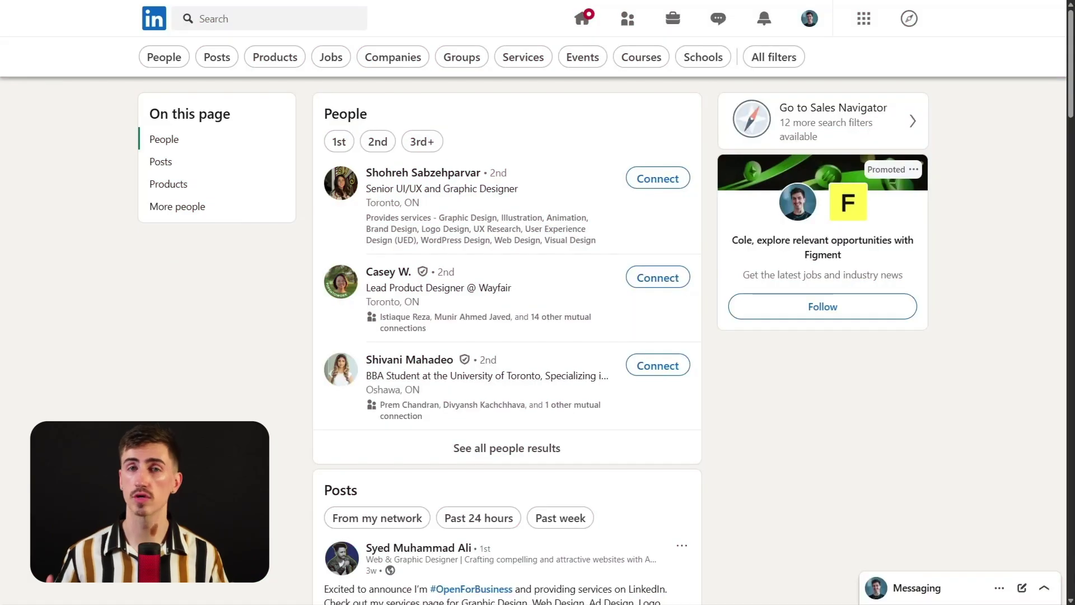
click(385, 65)
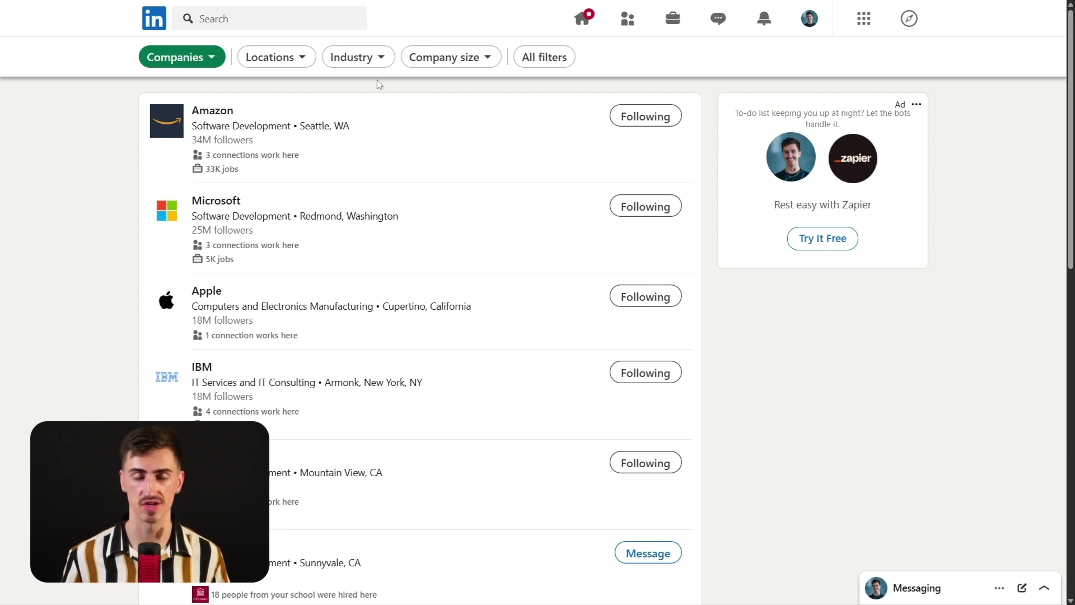
Step: Limit company results to the Los Angeles Metropolitan Area
click(273, 57)
text(Los Ang)
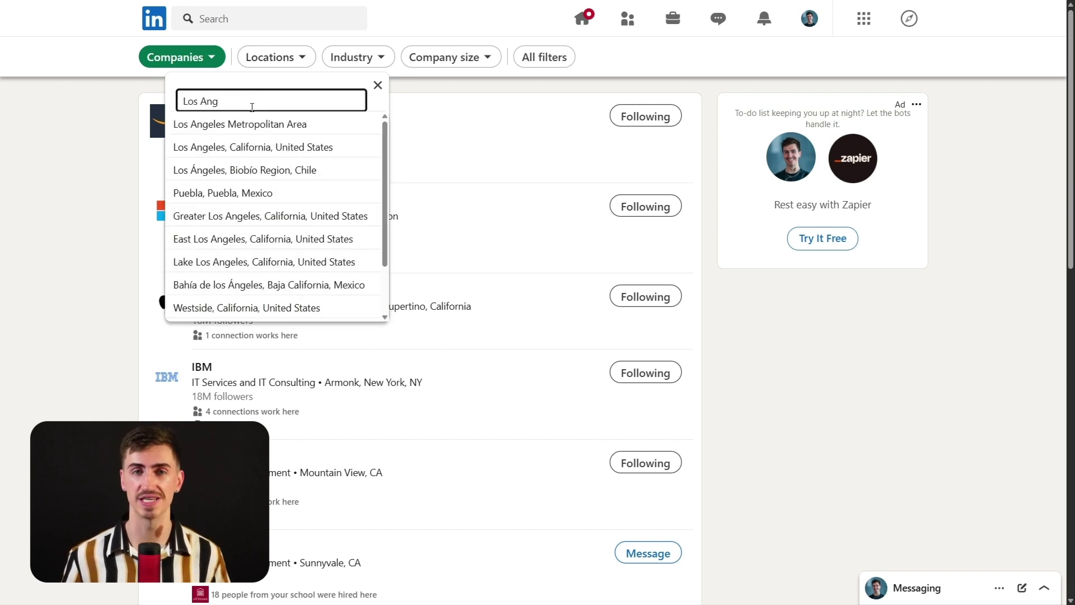
click(242, 123)
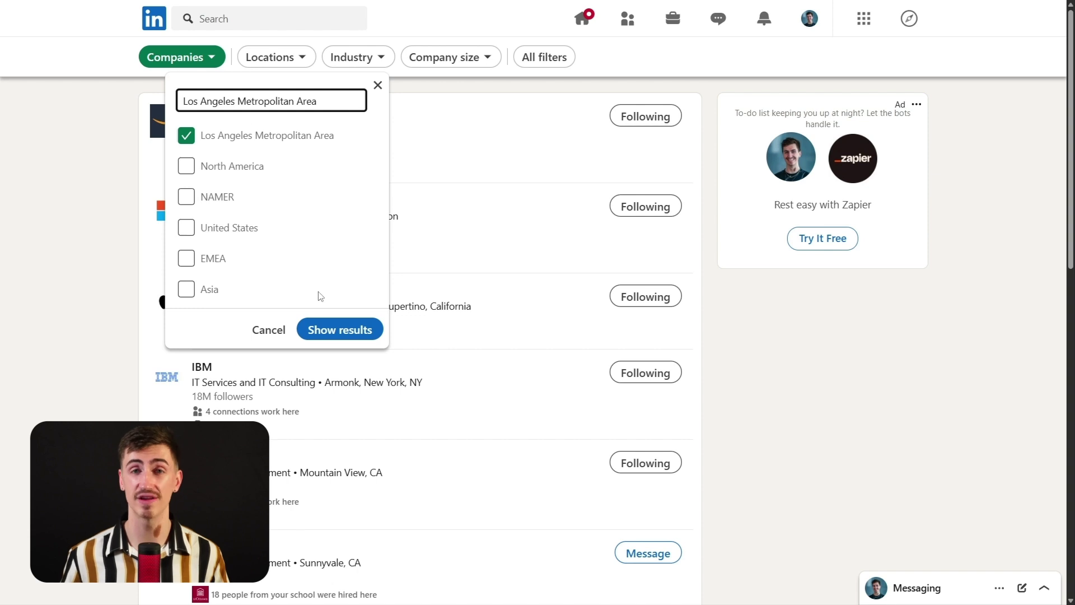
click(324, 334)
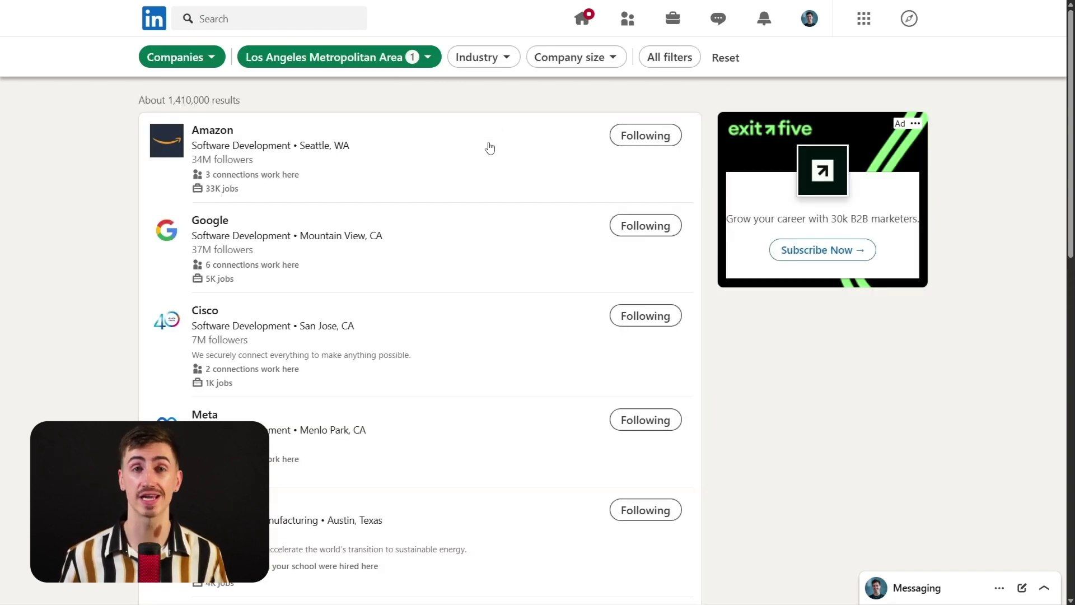
Step: Filter to Technology, Information and Media with 1001-5000 and 5001-10,000 employees: 432 results
click(492, 63)
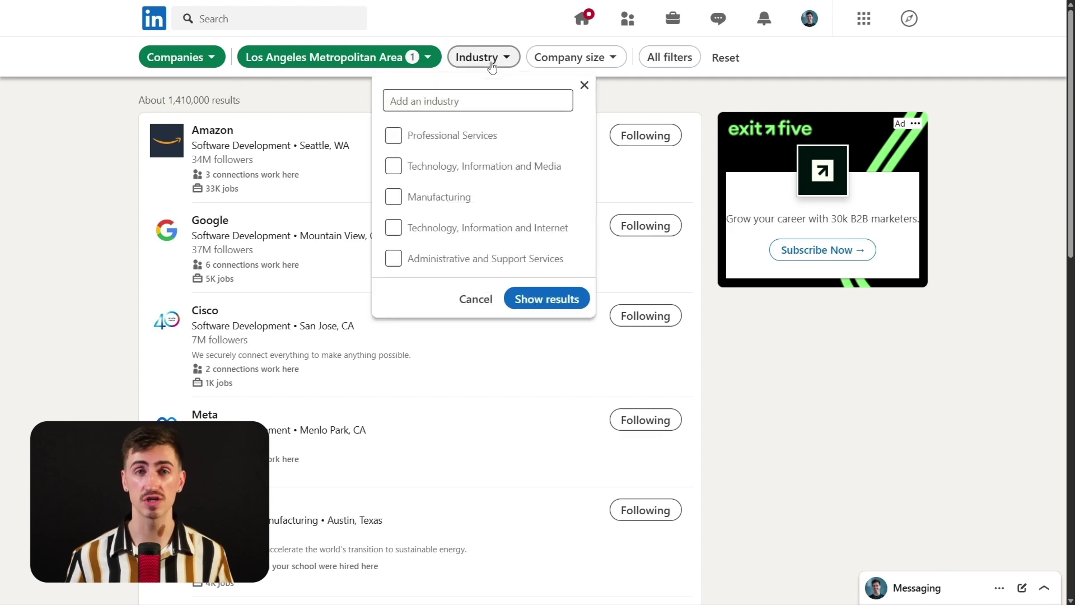
click(449, 166)
click(531, 301)
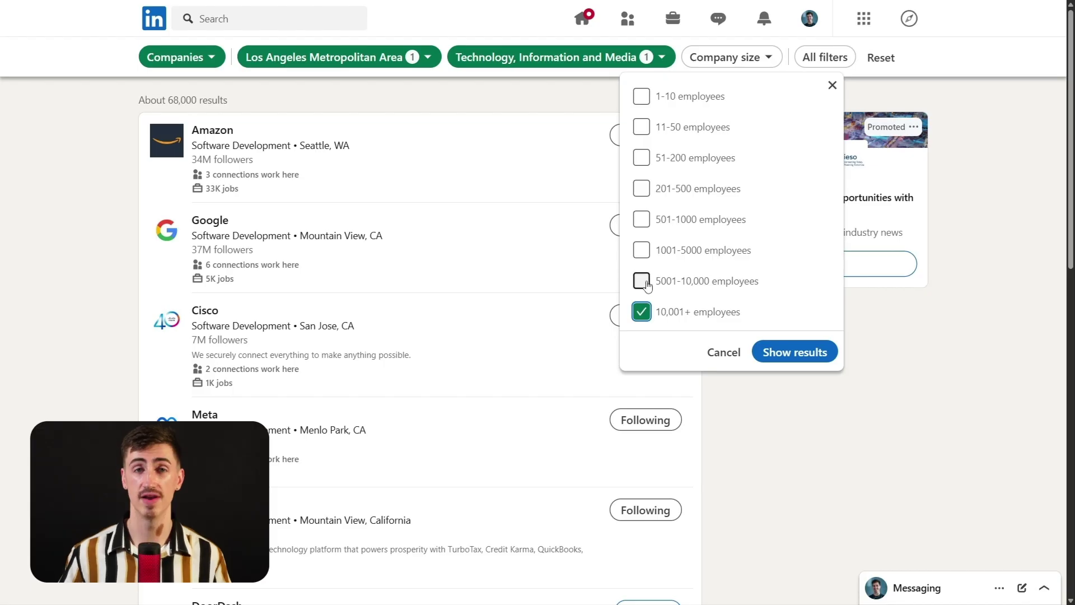
click(641, 281)
click(642, 250)
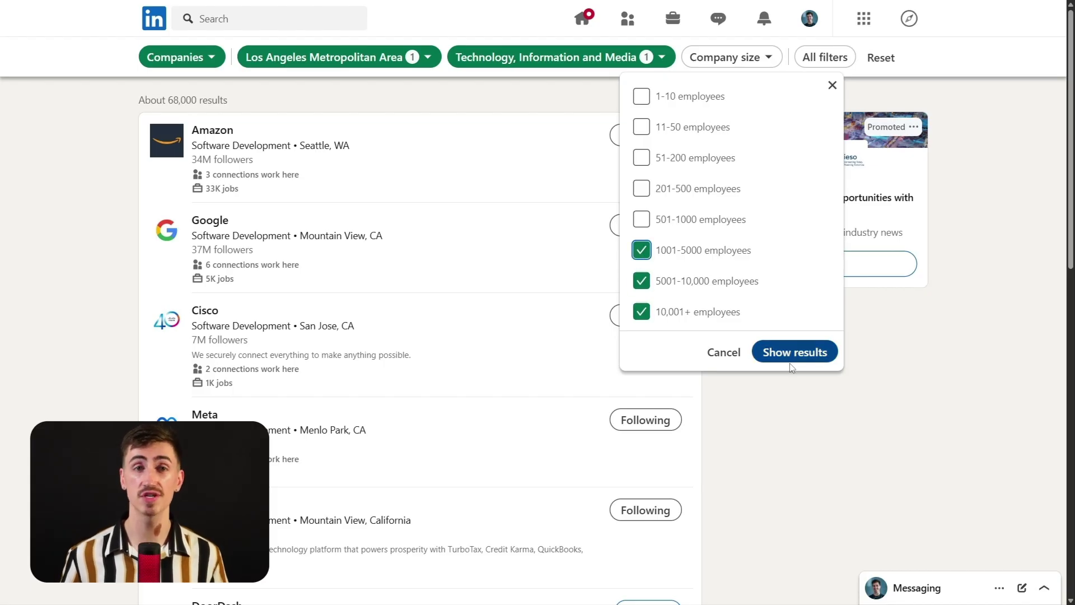
click(776, 360)
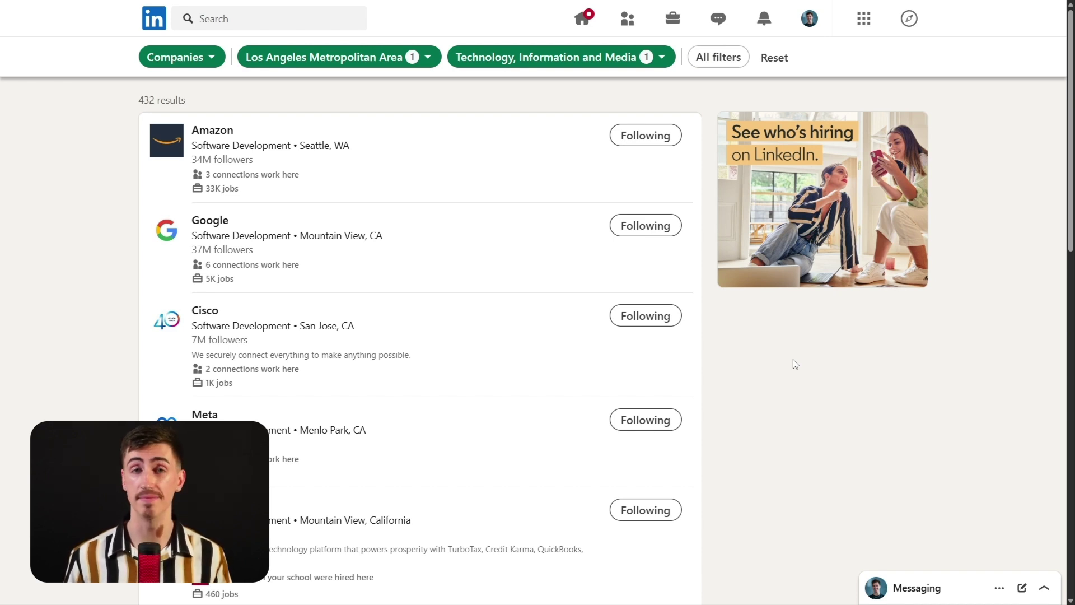
Step: Keep only companies that have LinkedIn job listings
click(719, 57)
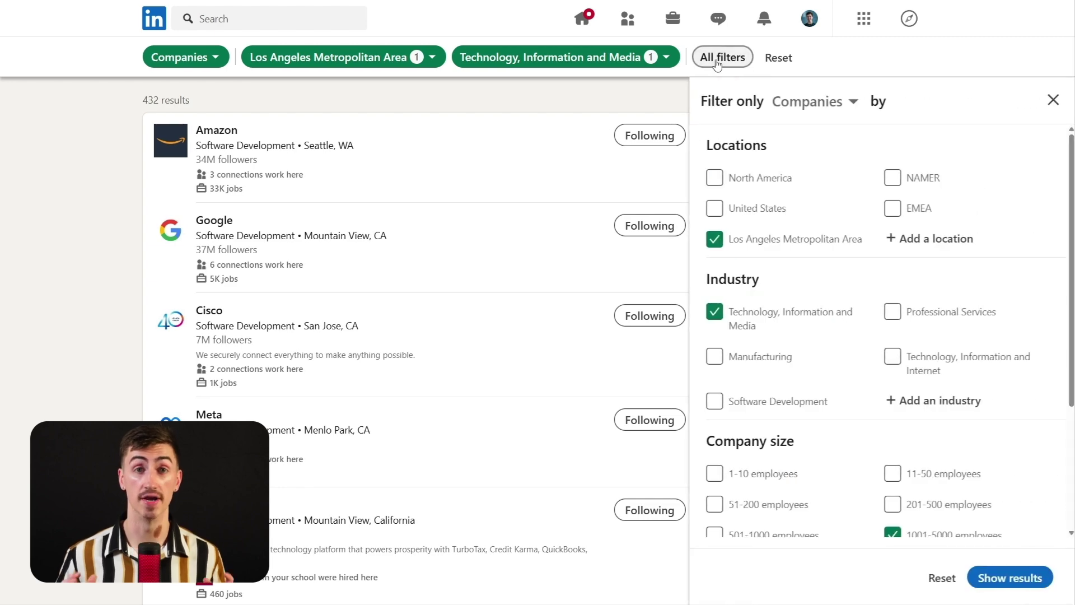
scroll(992, 269, down, 3)
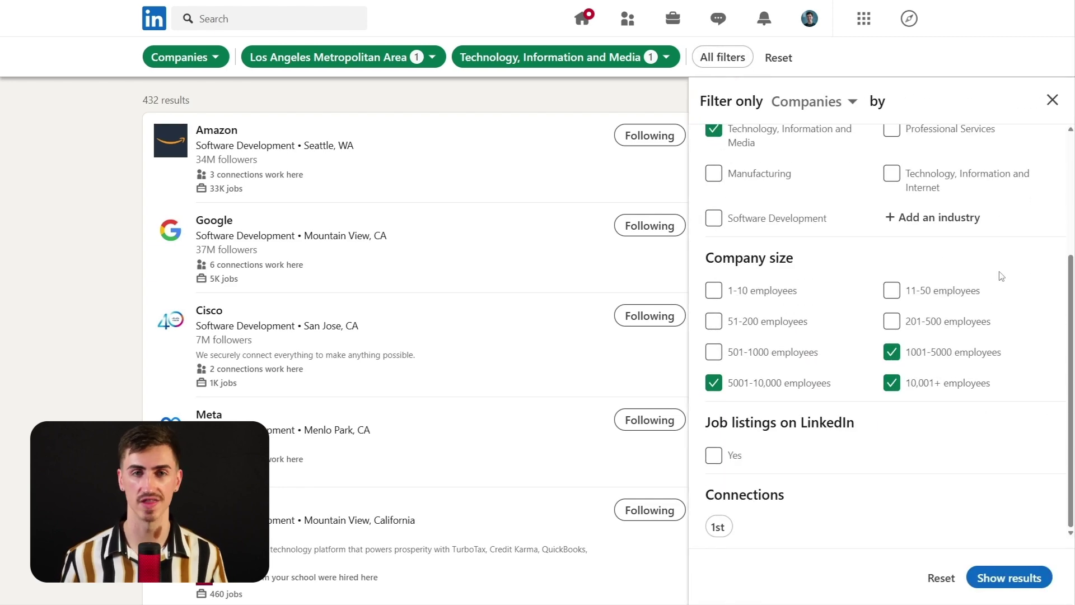
click(712, 457)
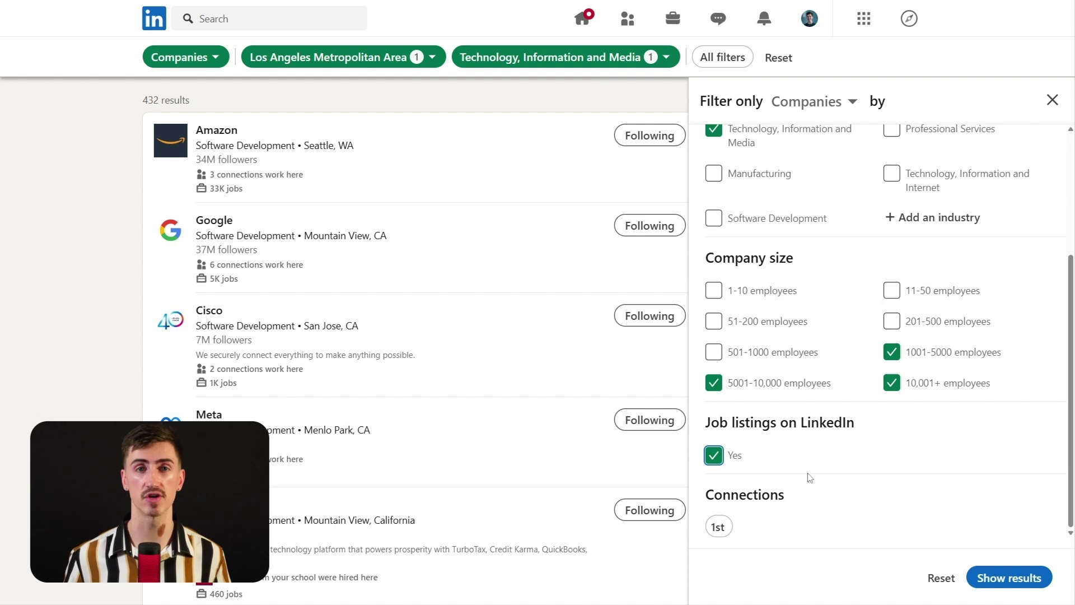
click(1005, 576)
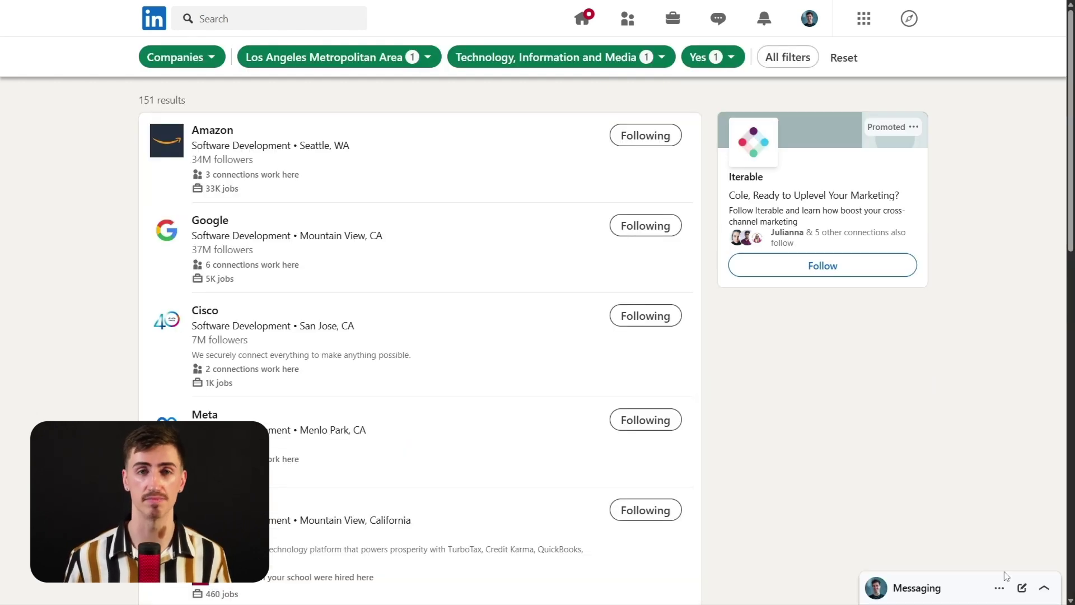
Step: Further limit to companies with 1st-degree connections, leaving 9 results
click(783, 64)
scroll(851, 291, down, 3)
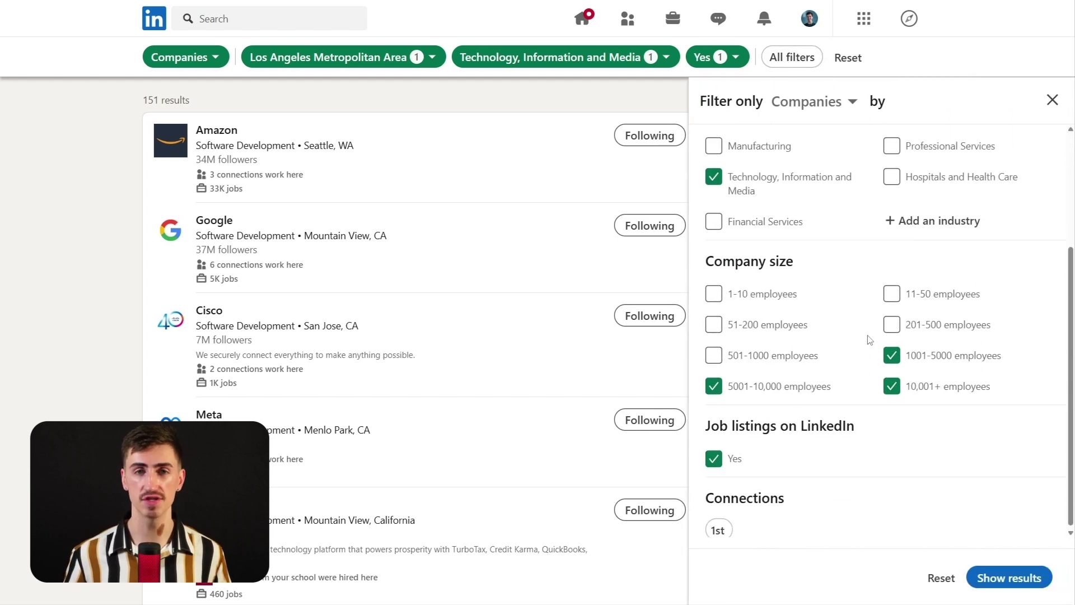
click(720, 527)
click(1003, 577)
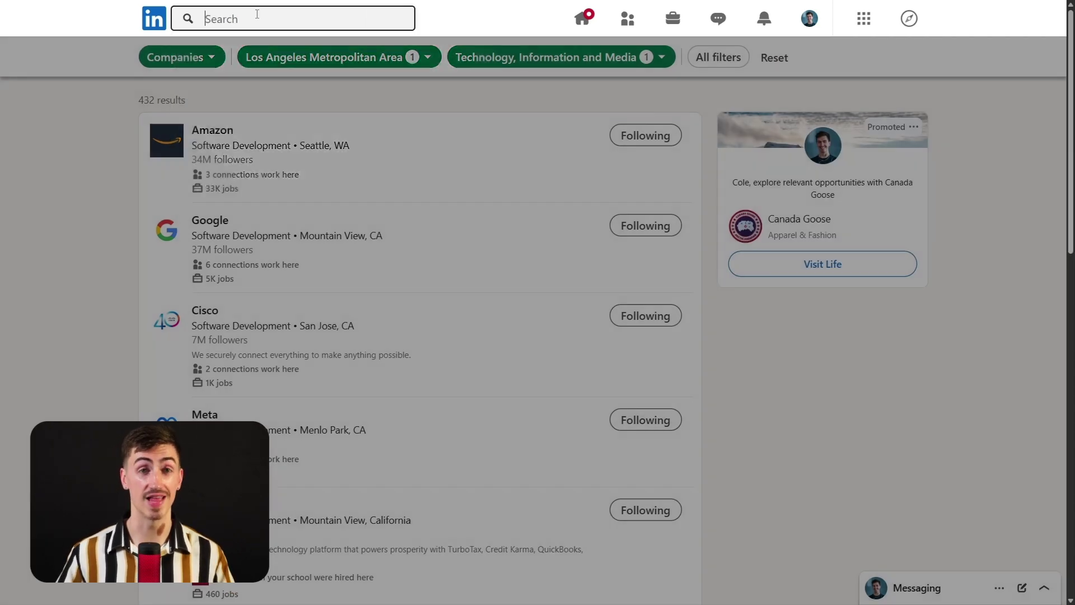
click(257, 14)
Step: Run a keyword search for 'B2B'
text(B2B)
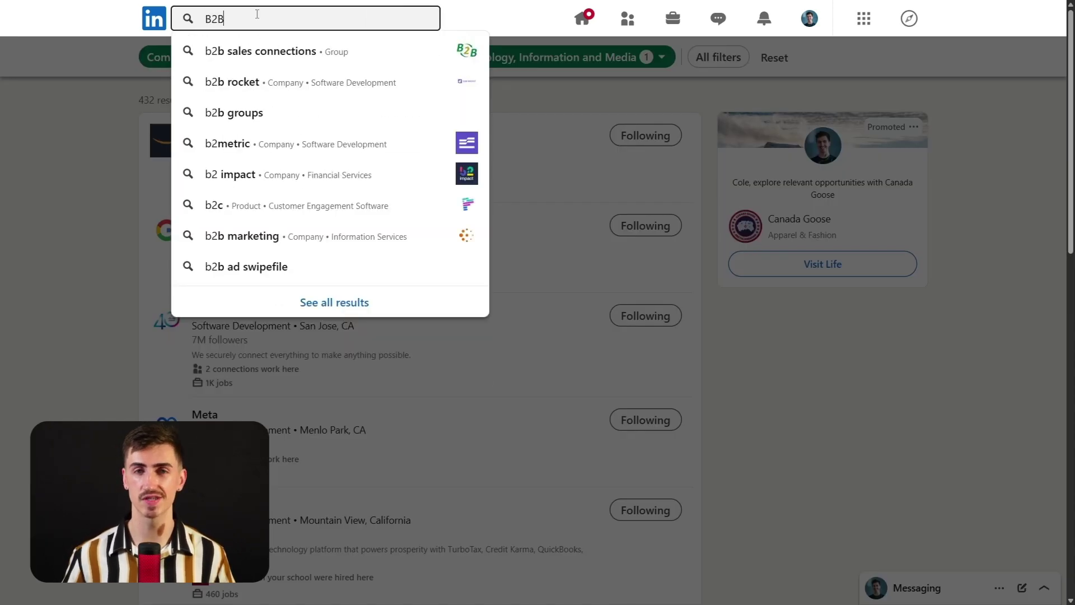
key(Return)
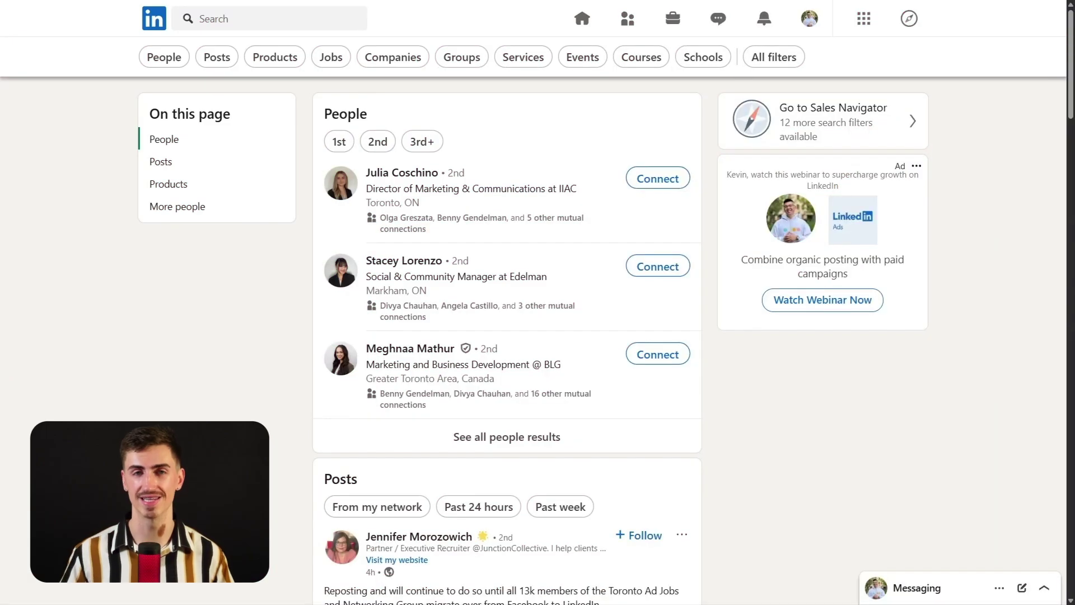
Step: Show jobs sorted by most recent, past week, remote, Top Applicant and Easy Apply only
click(337, 61)
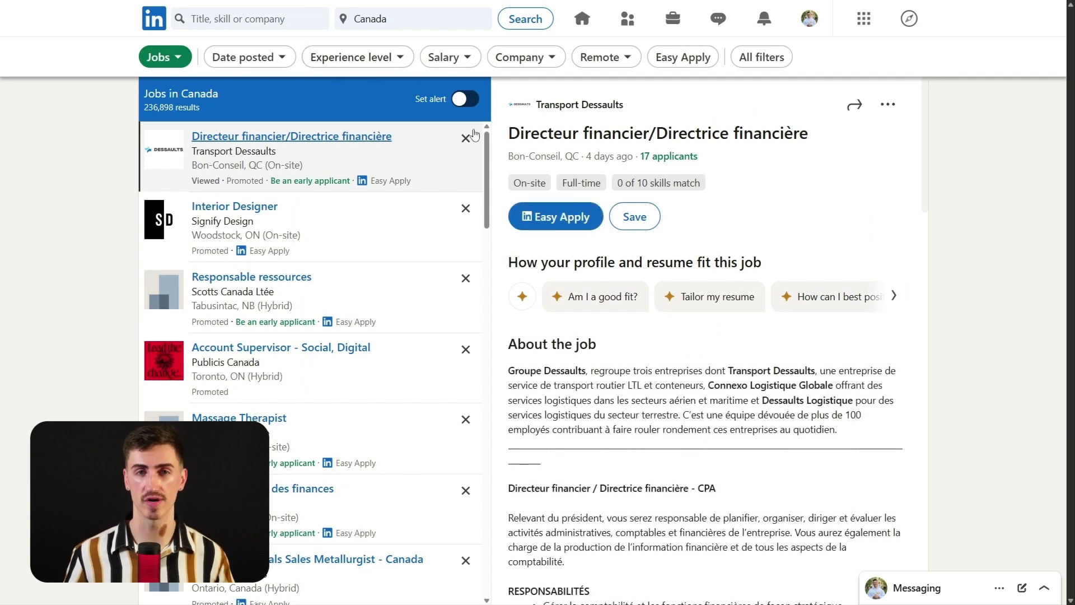
click(736, 58)
click(735, 188)
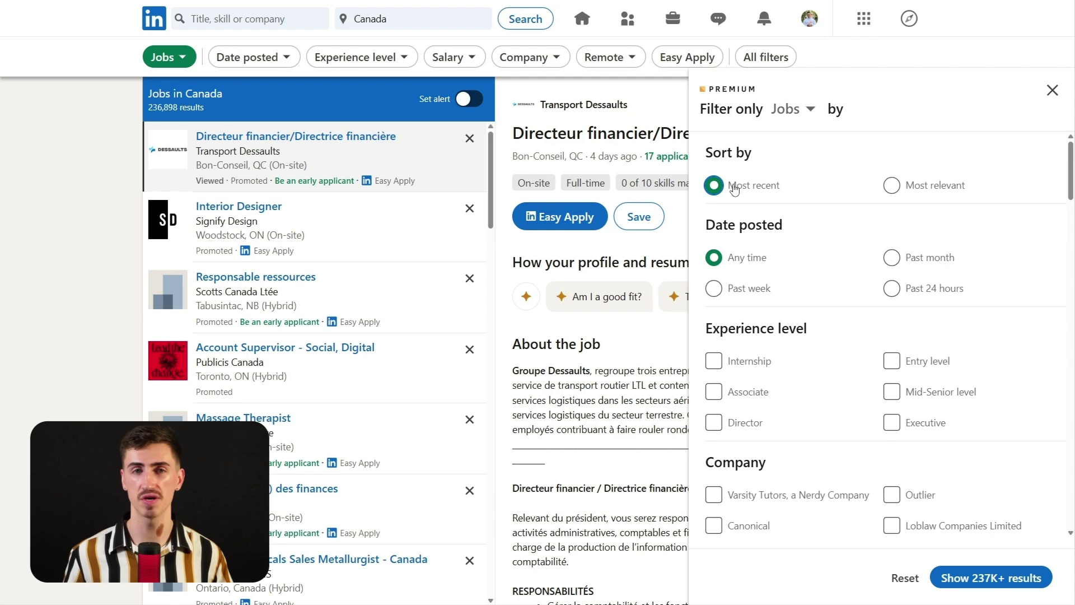
click(753, 296)
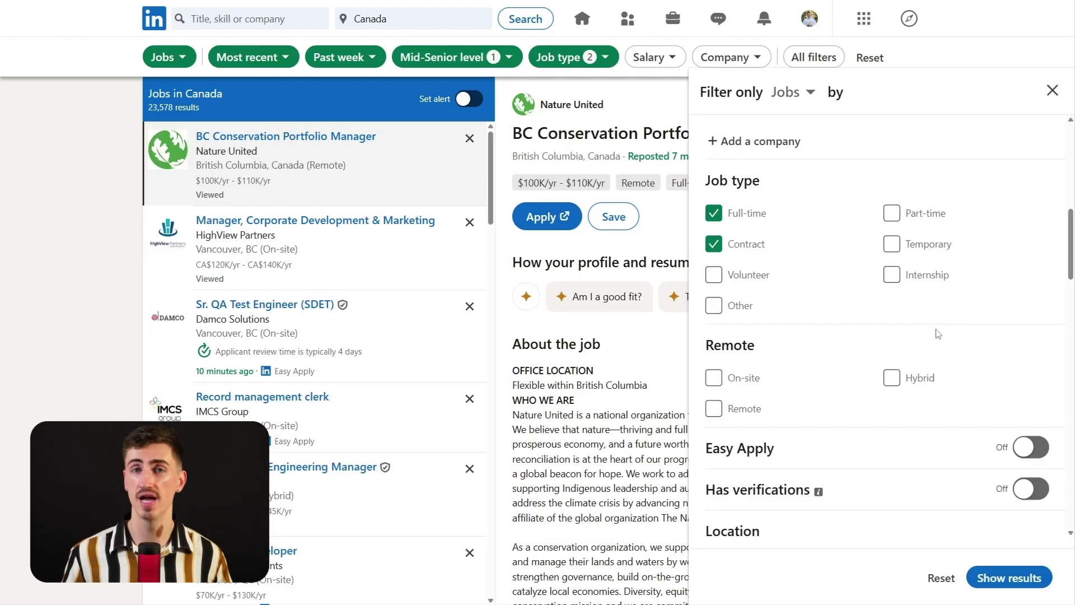
click(715, 409)
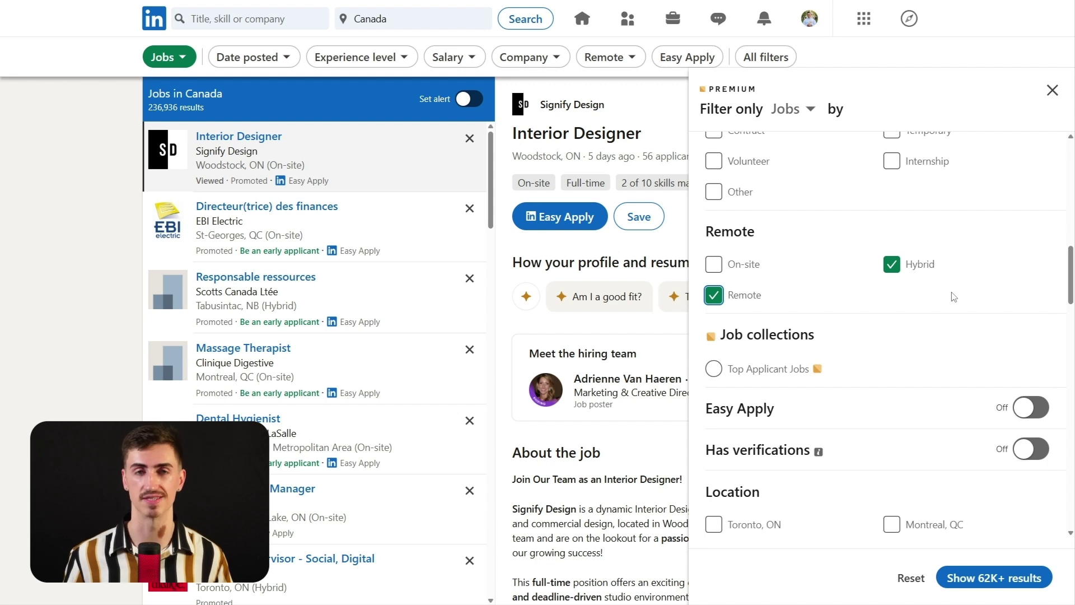
scroll(953, 296, down, 1)
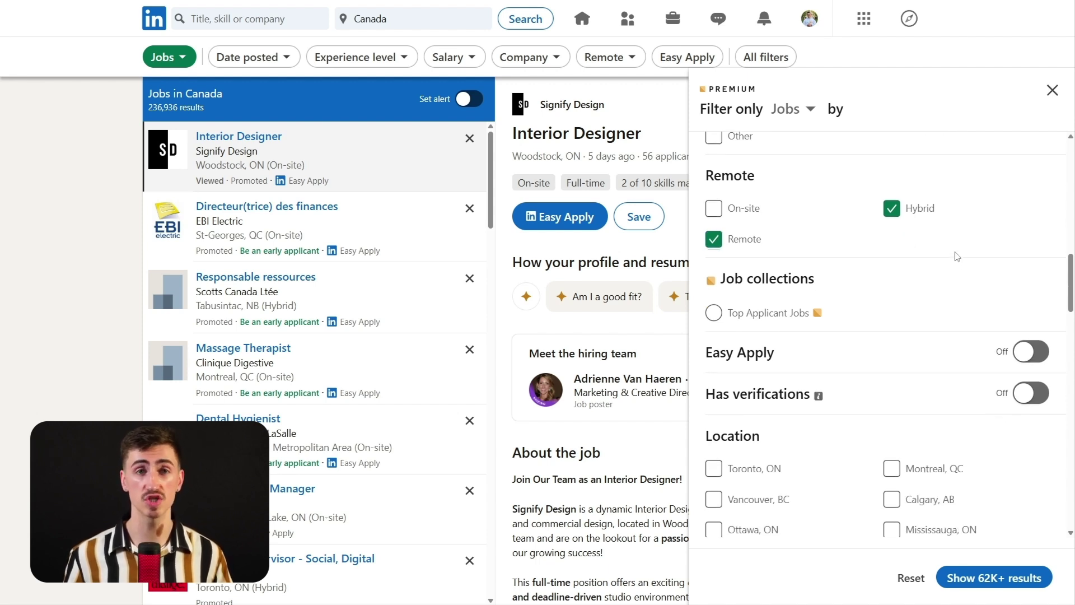
click(785, 313)
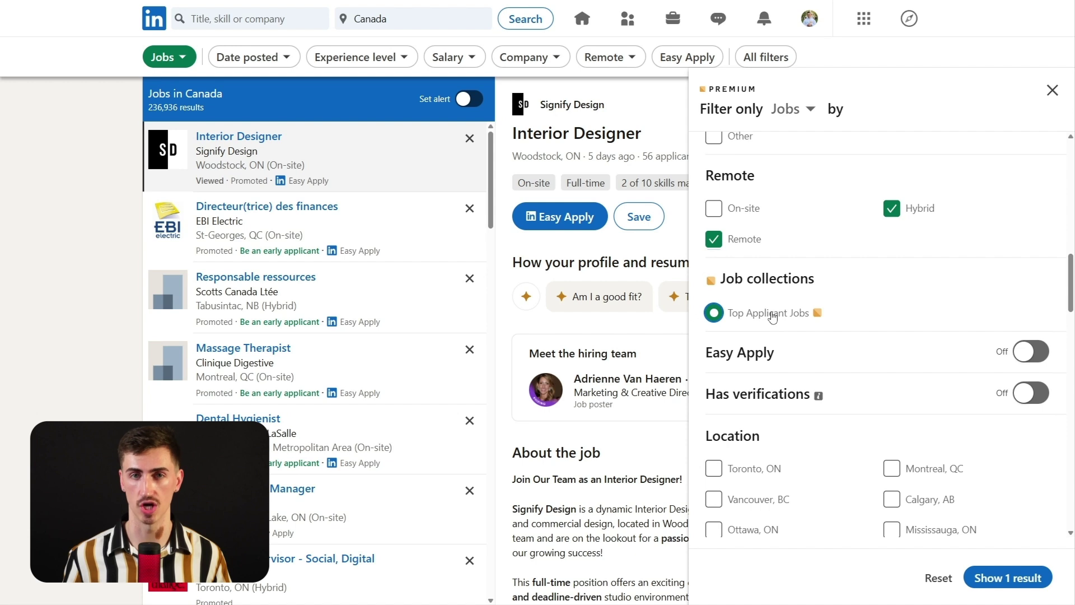
scroll(891, 255, down, 1)
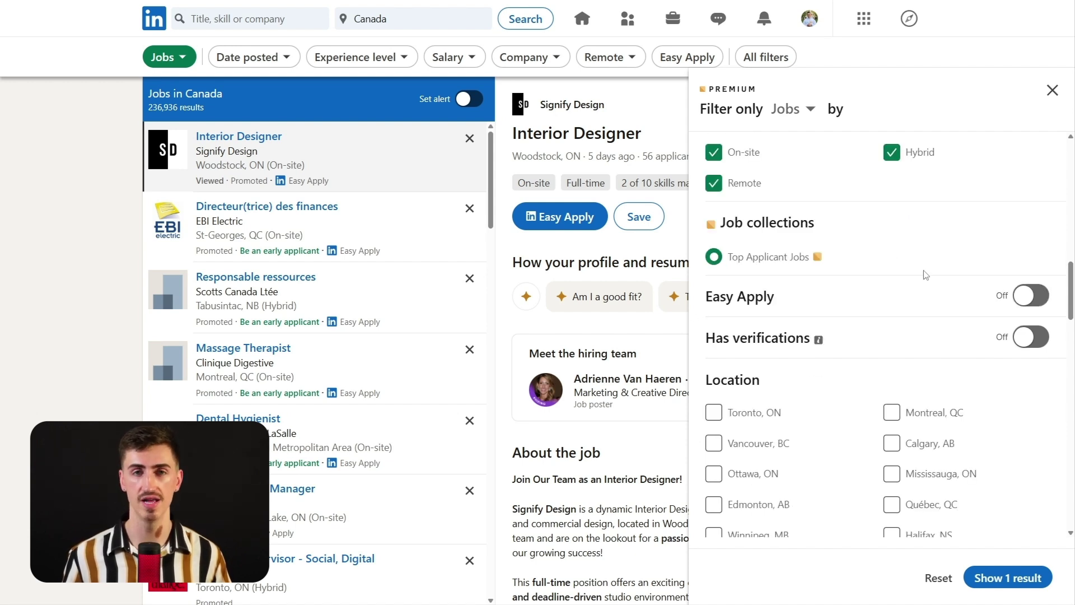
click(1025, 300)
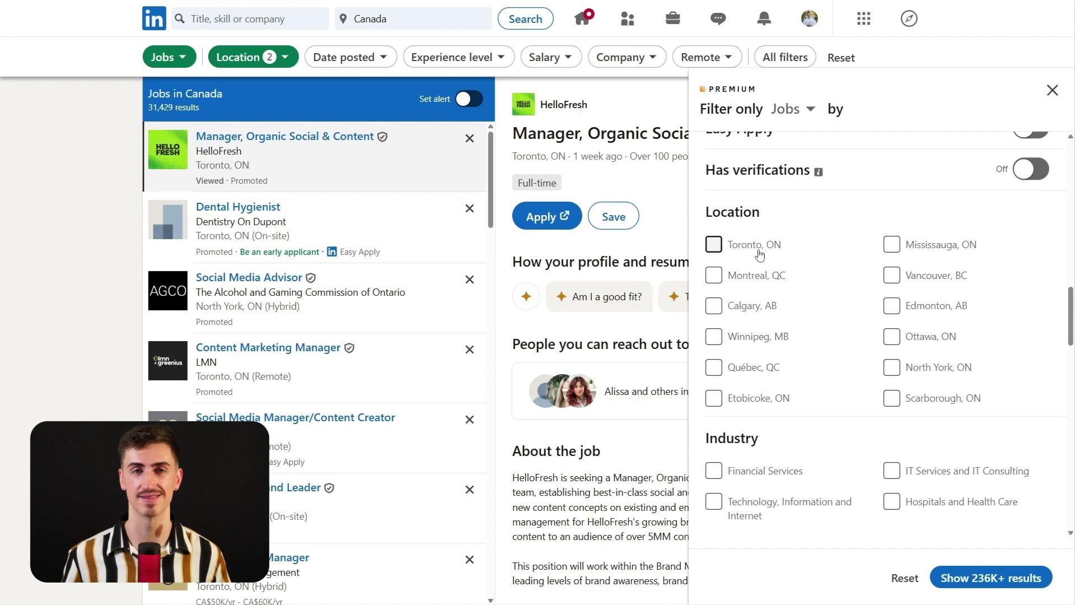
Step: Add Toronto and Mississauga locations plus Technology, Information and Internet and Software Development industries
click(713, 244)
click(892, 244)
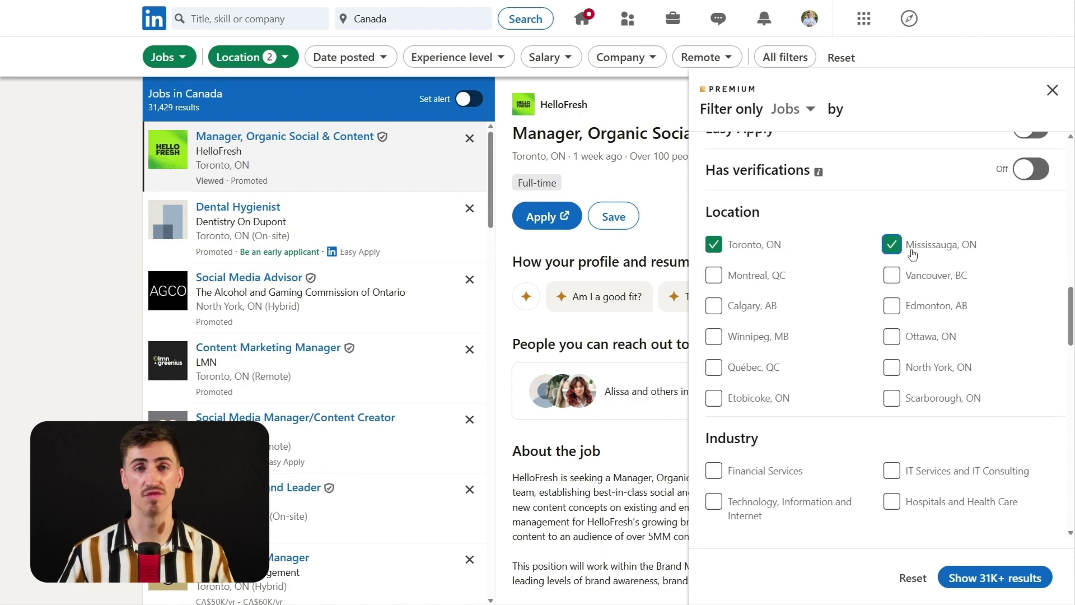
scroll(837, 276, down, 3)
click(788, 357)
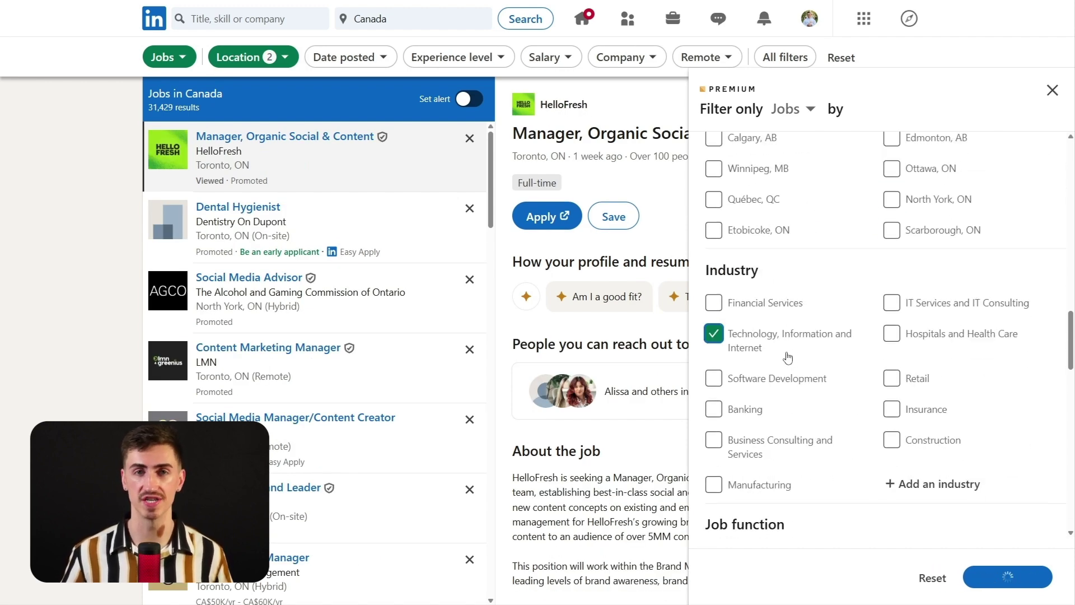
click(775, 383)
click(985, 578)
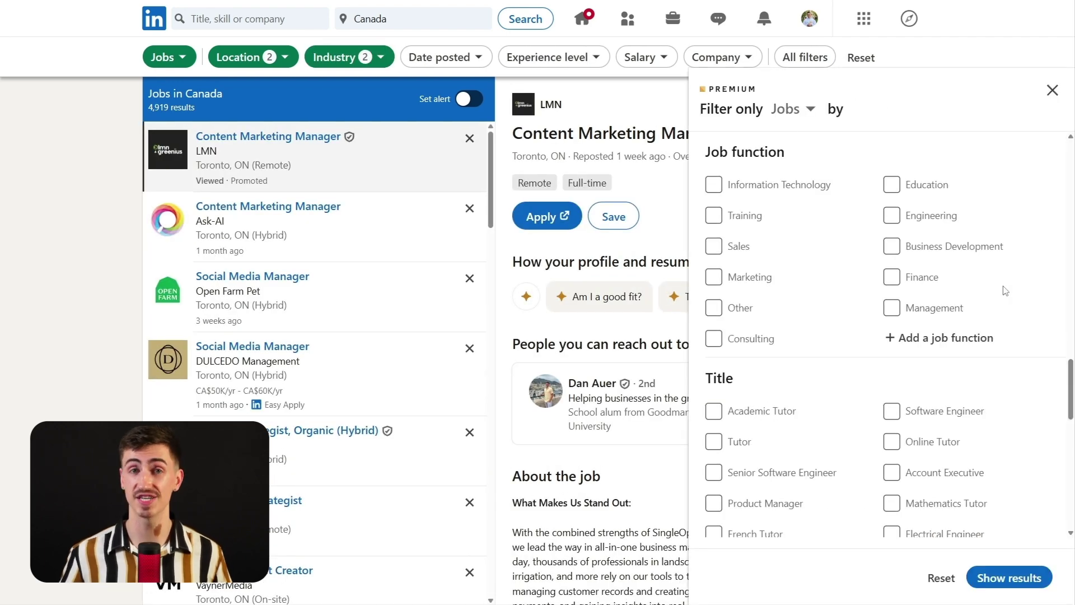
Step: Add Information Technology function and Account Executive and Product Manager titles, leaving applicant and network toggles off
click(804, 192)
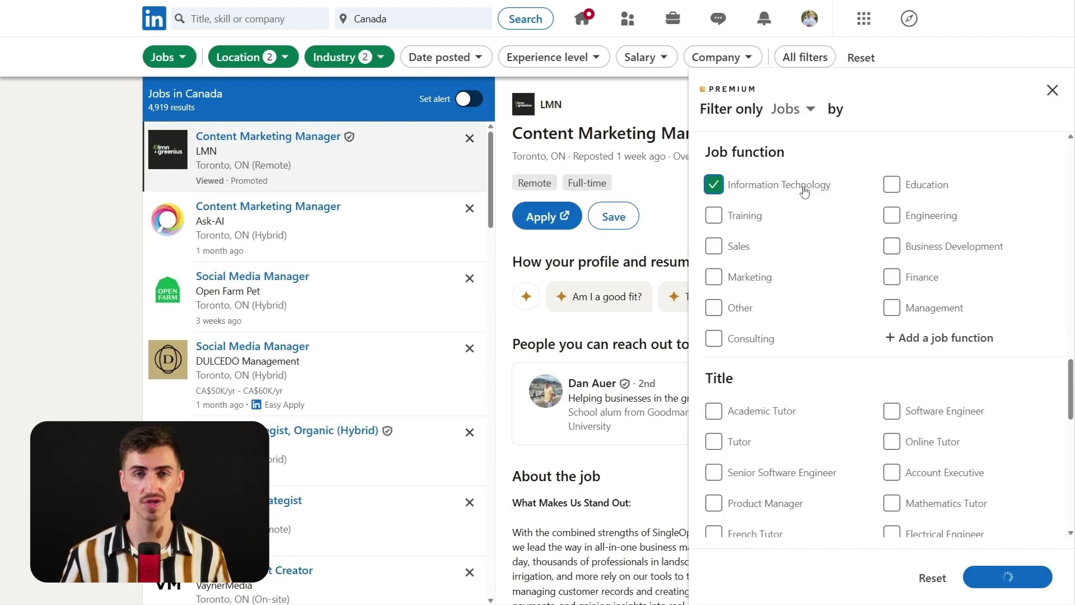
scroll(858, 312, down, 3)
click(893, 306)
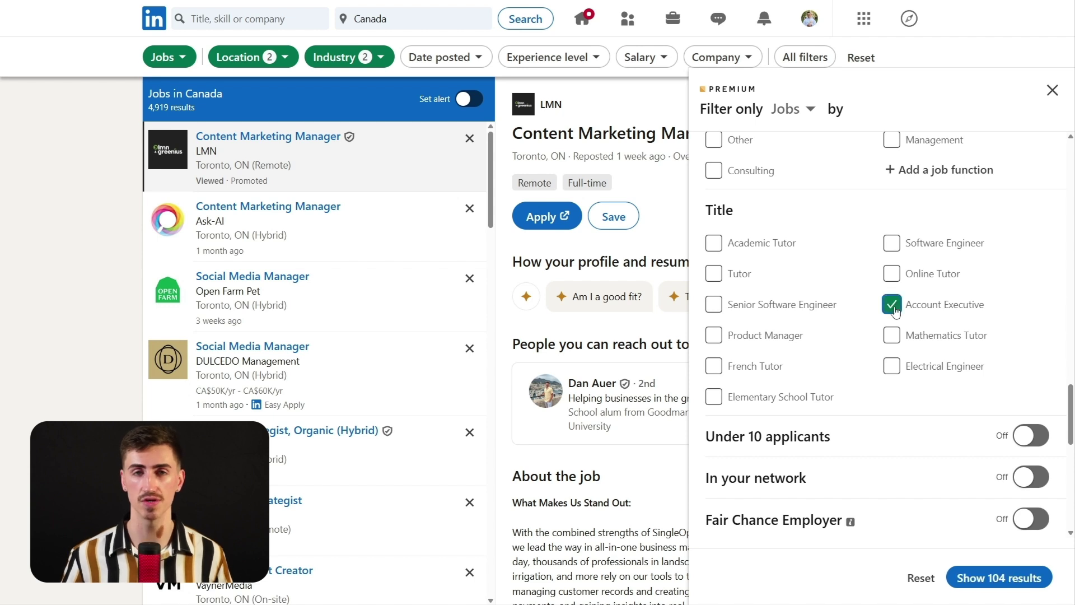
click(792, 335)
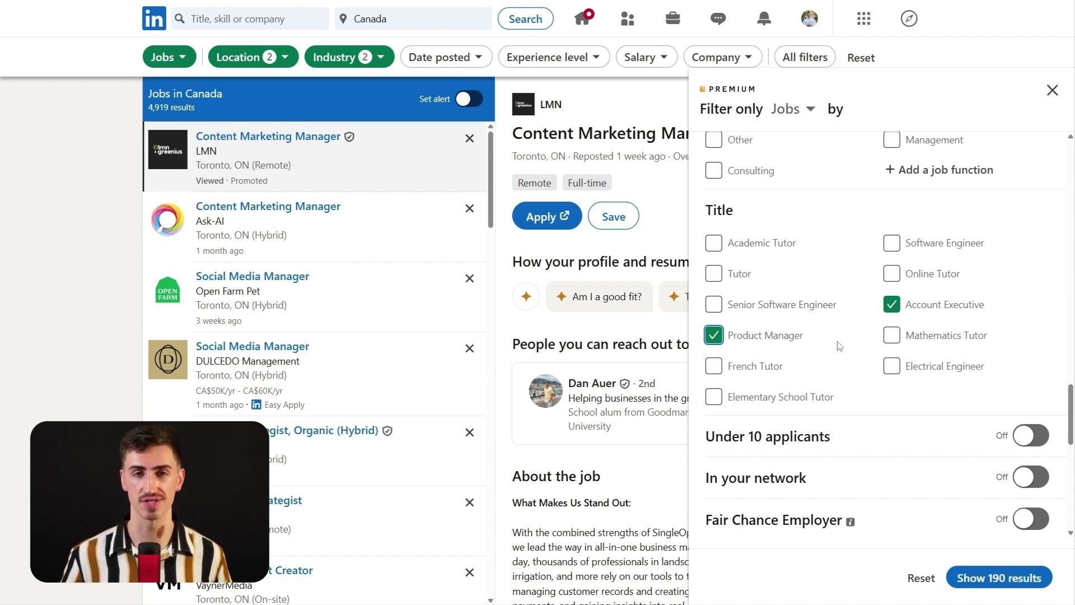
scroll(840, 346, down, 4)
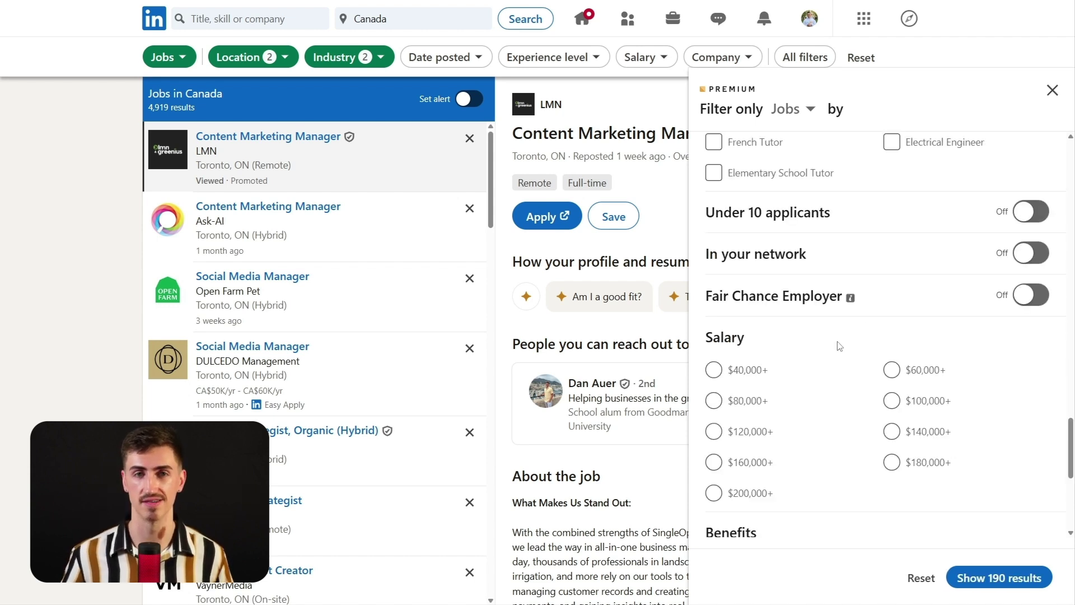
click(1025, 214)
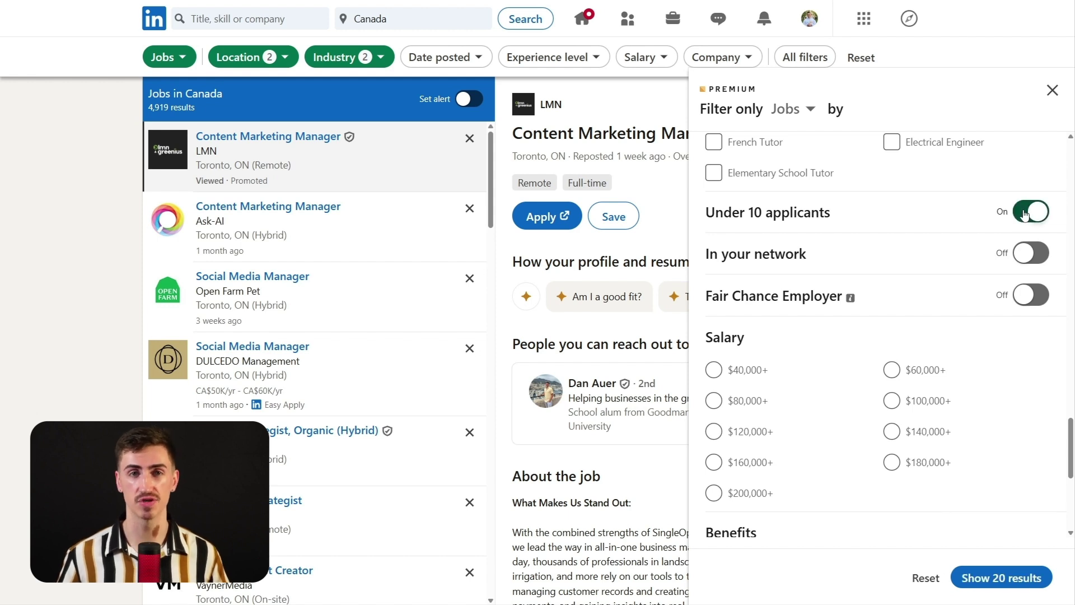
click(1035, 215)
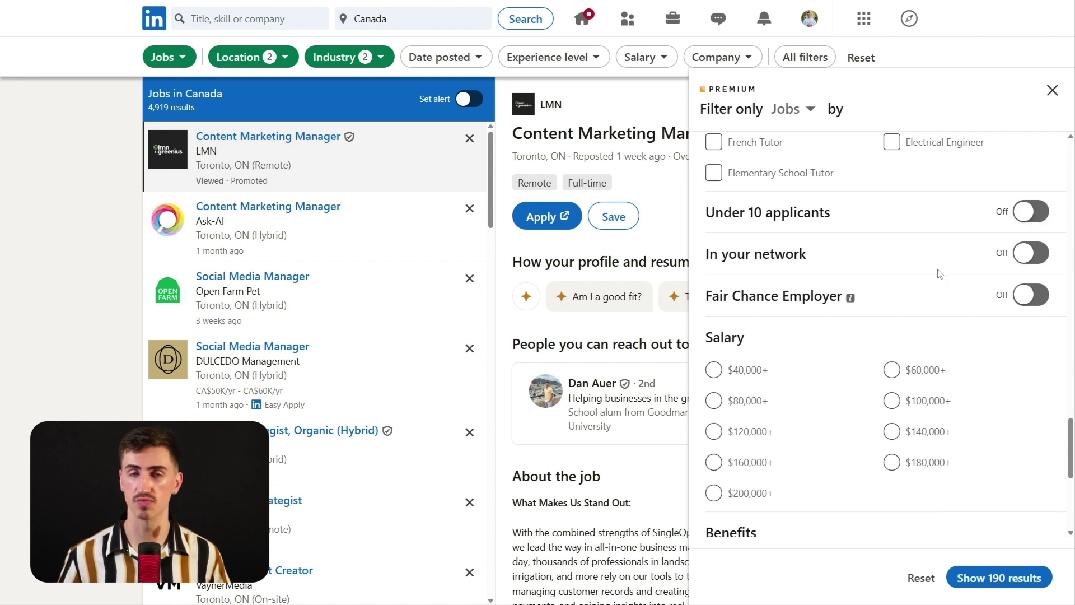
click(1024, 257)
click(1025, 257)
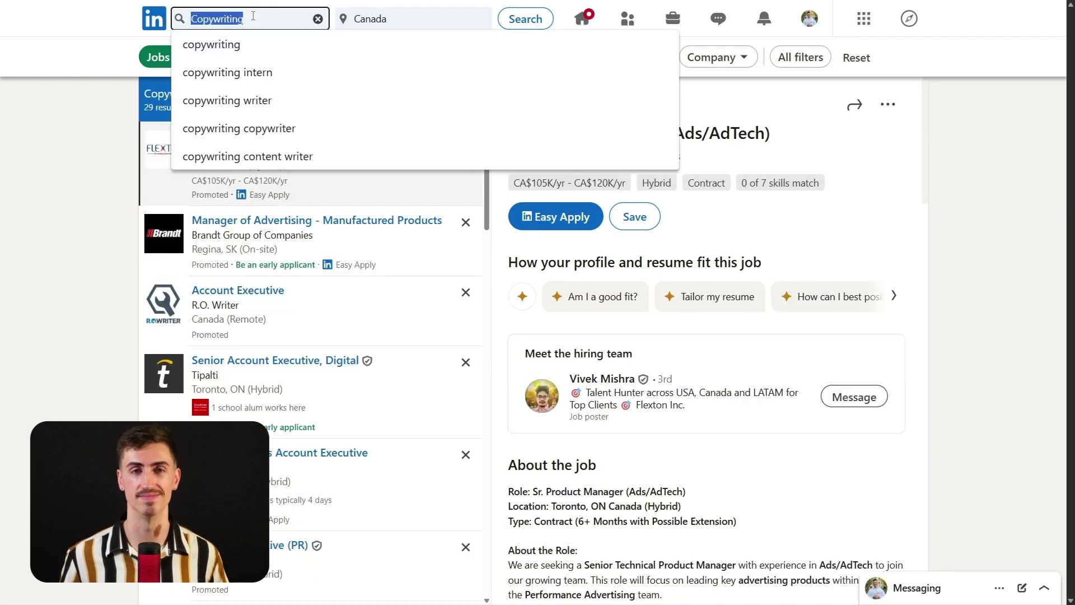
Step: Search jobs for 'Content Creation', then run a new overview search for 'B2B Sales'
text(Content C)
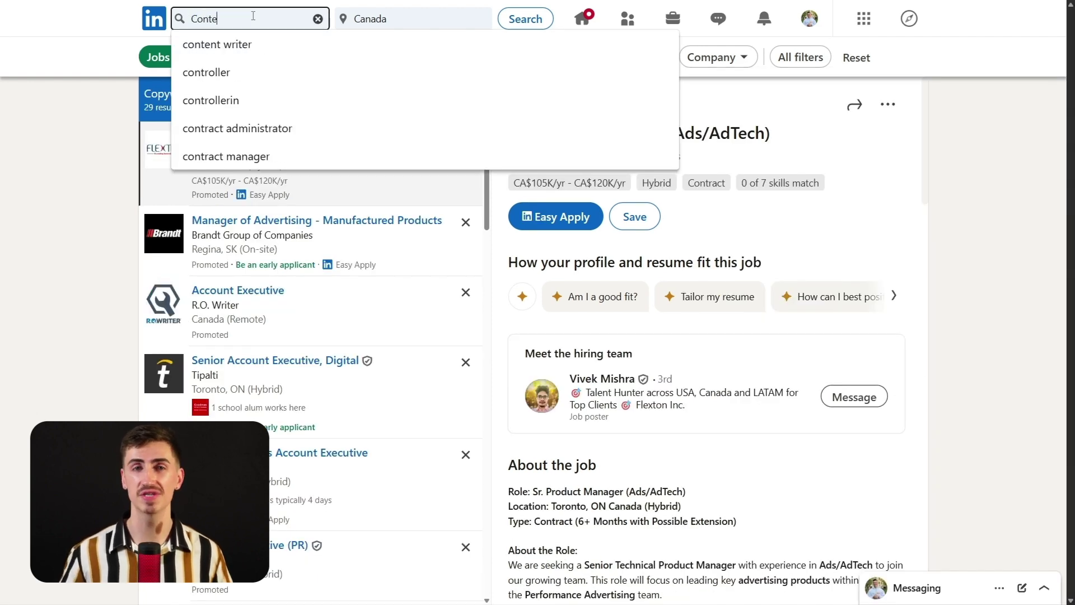
text(reation)
key(Return)
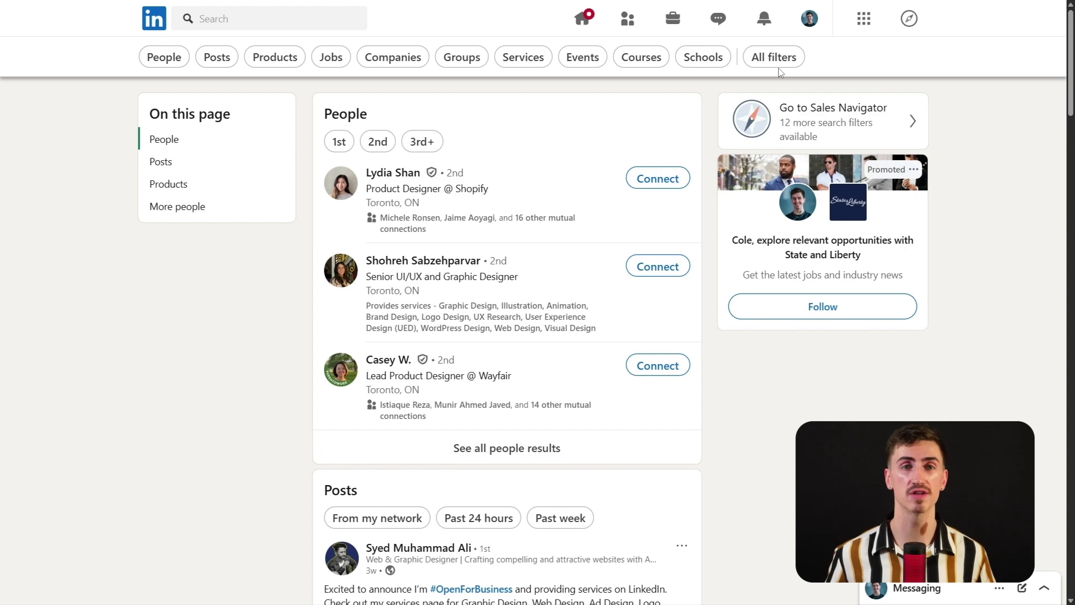
click(327, 17)
text(B2B Sales)
key(Return)
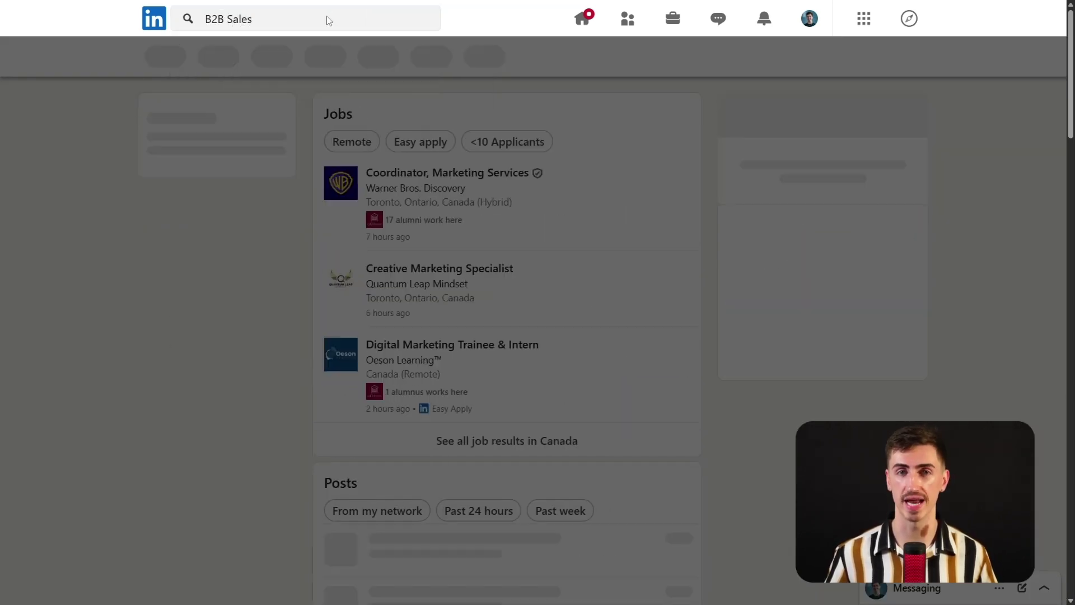
Step: Switch the B2B Sales results to groups, then to events, and browse them
click(461, 58)
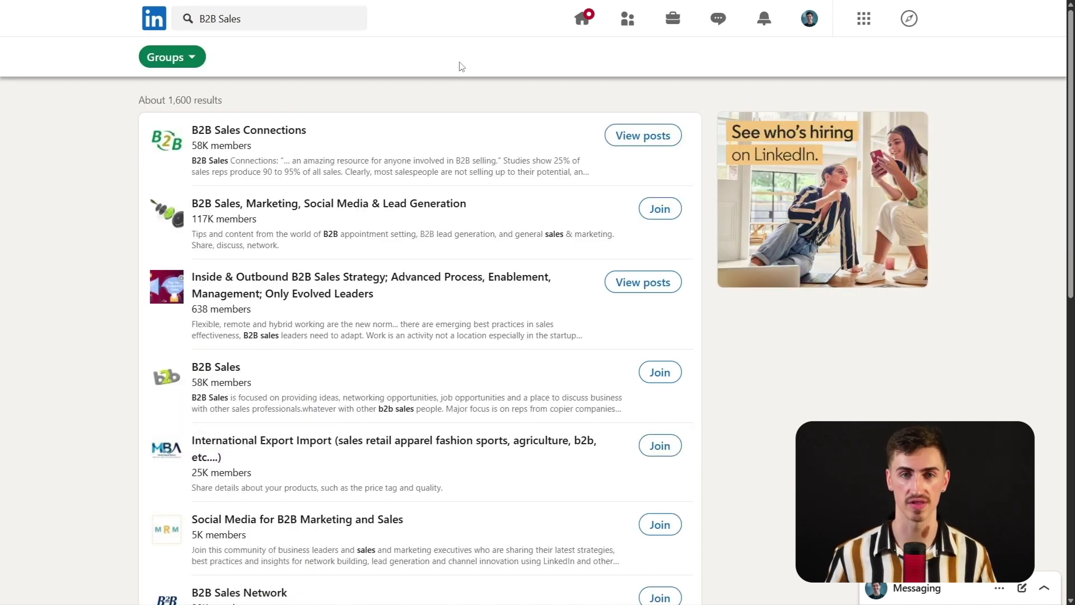
click(172, 56)
click(183, 290)
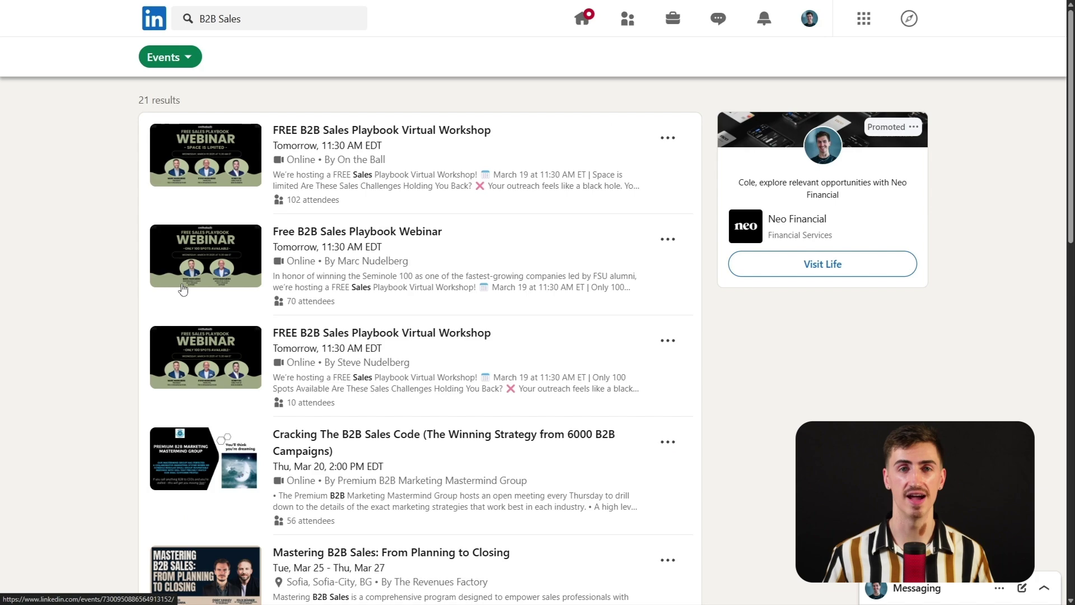
scroll(183, 290, down, 9)
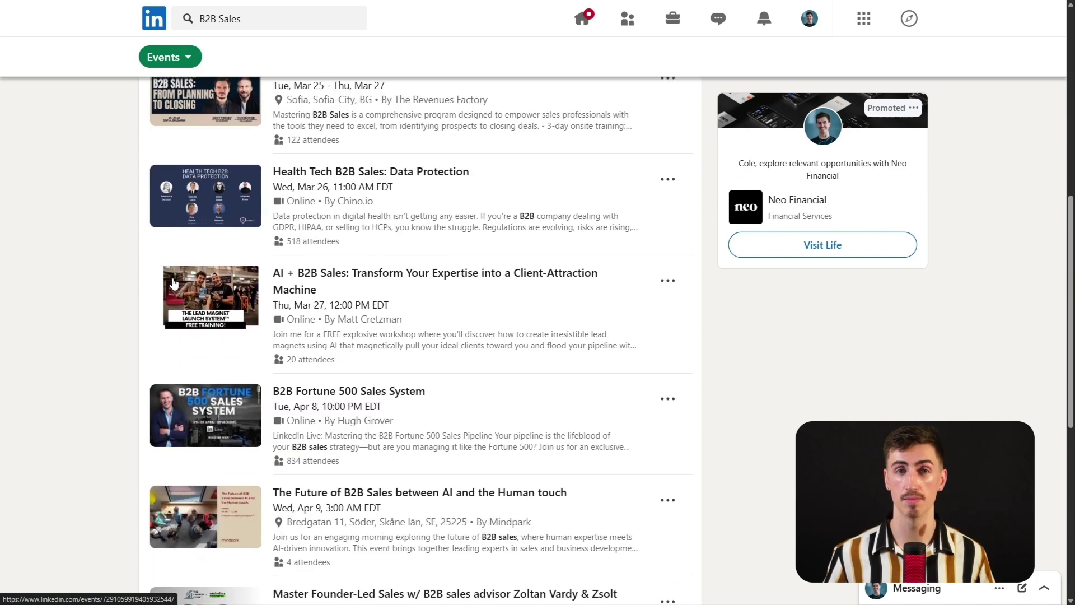
scroll(174, 282, down, 4)
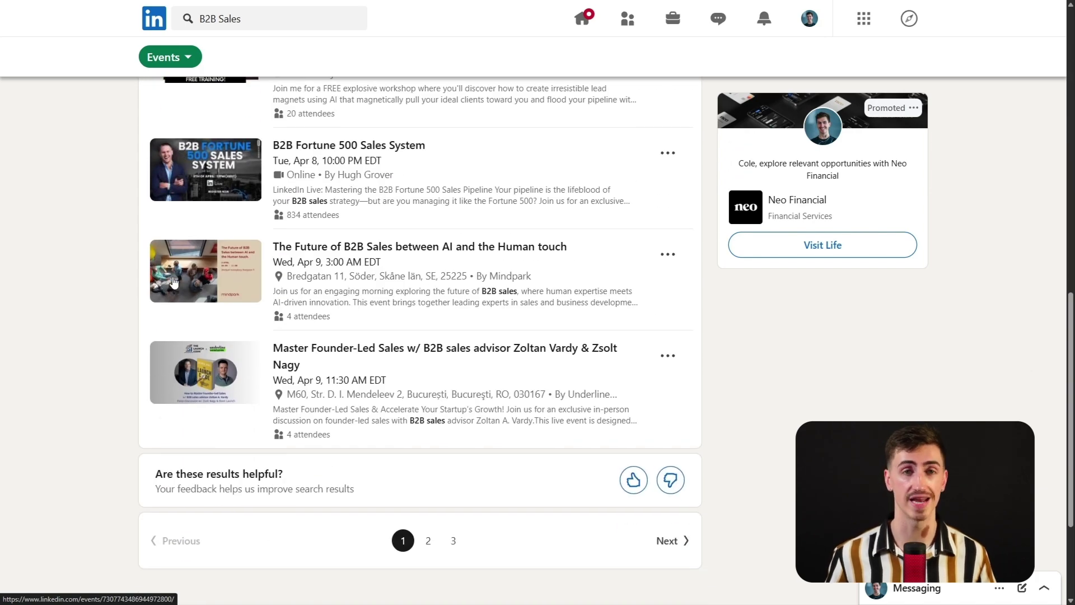
scroll(174, 282, up, 6)
scroll(174, 283, up, 7)
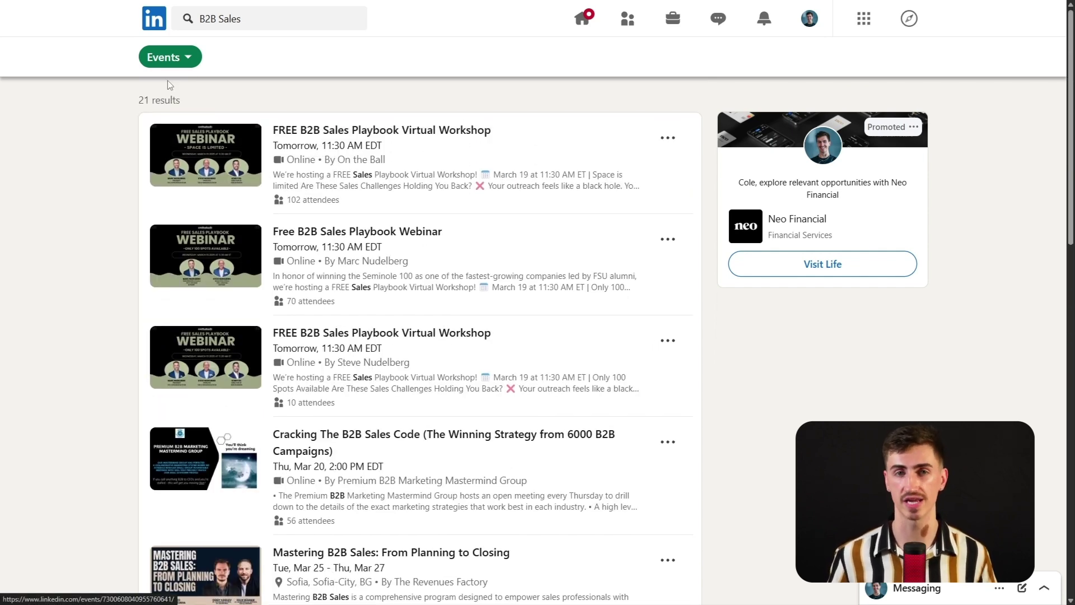
Step: Change the result type to Courses, then to Posts
click(173, 58)
click(168, 313)
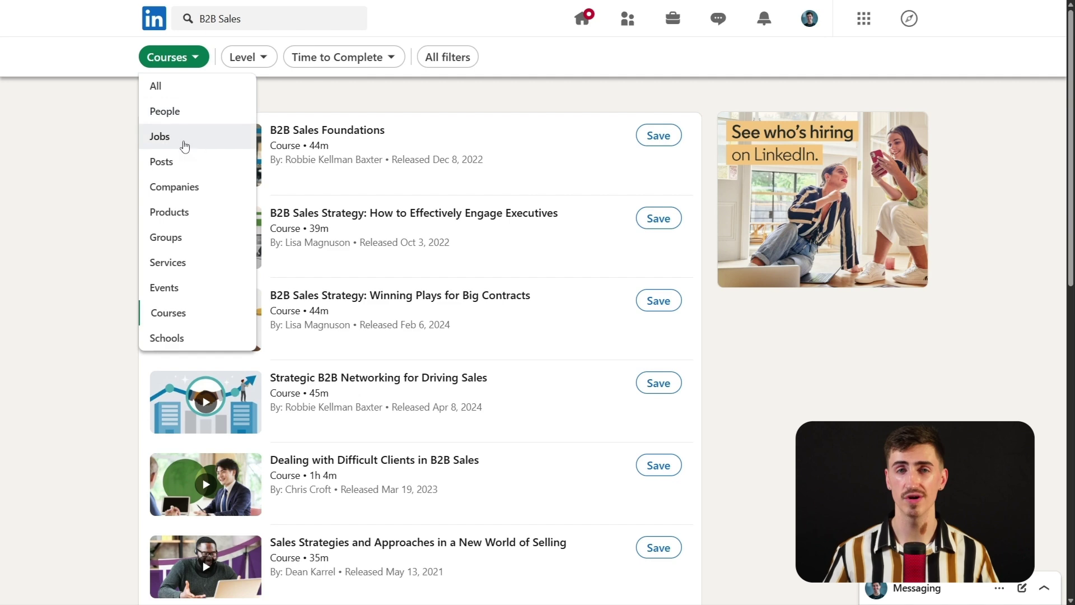
click(176, 166)
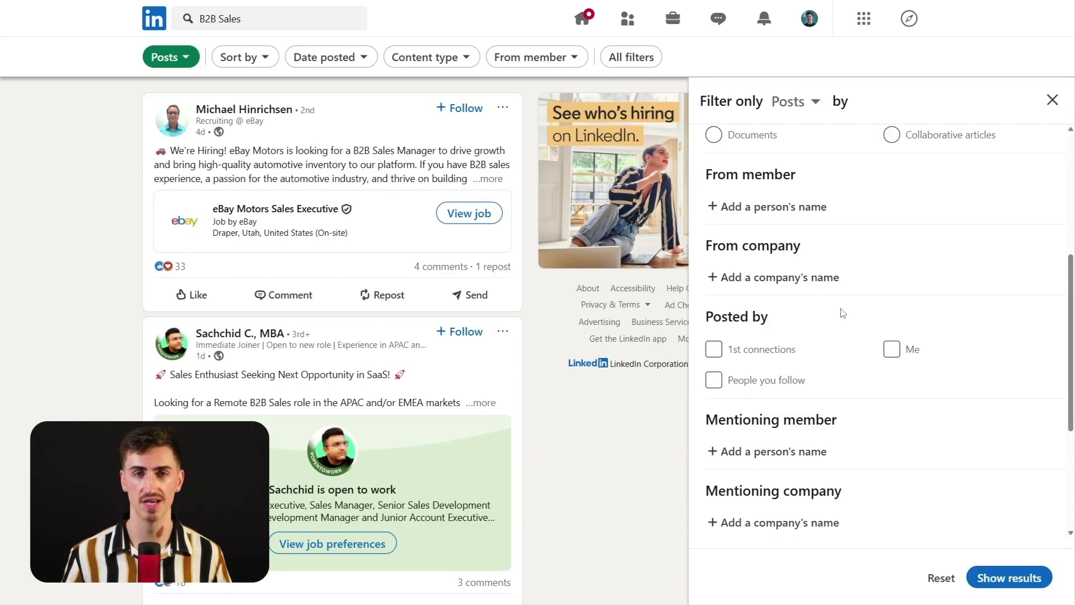
Step: Apply the selected post filters so the B2B Sales post results reload
click(1009, 577)
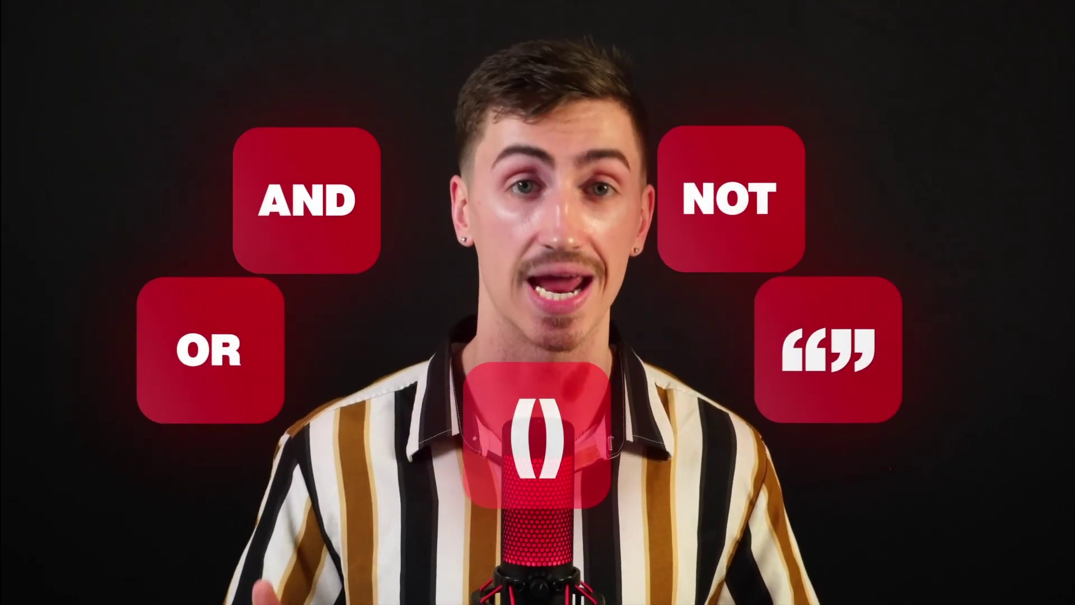
Step: Filter people by the title keyword Sales AND Marketing
click(720, 473)
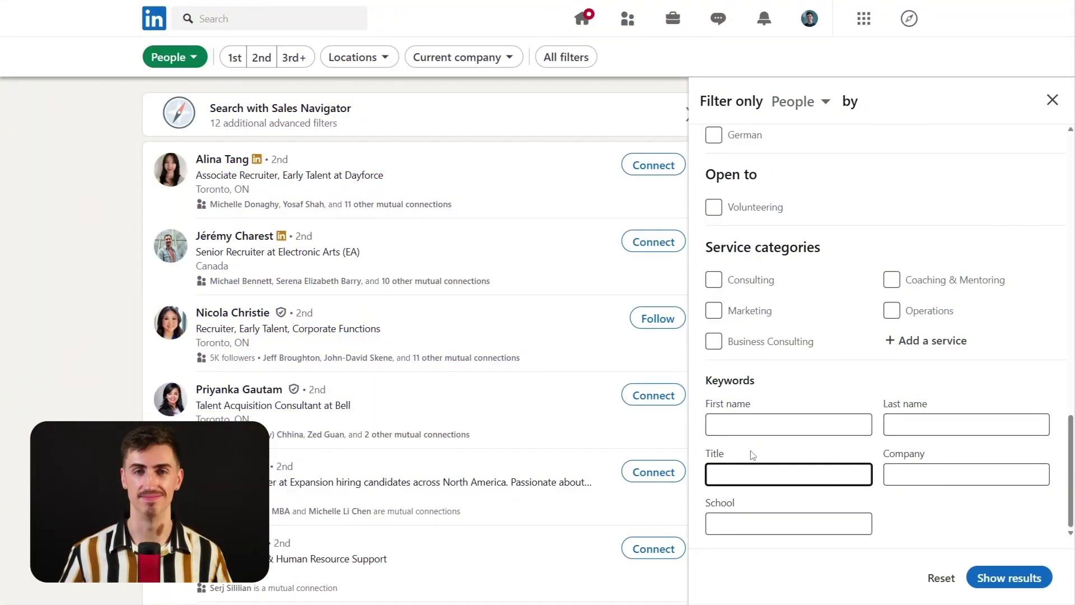
text(Sales AND M)
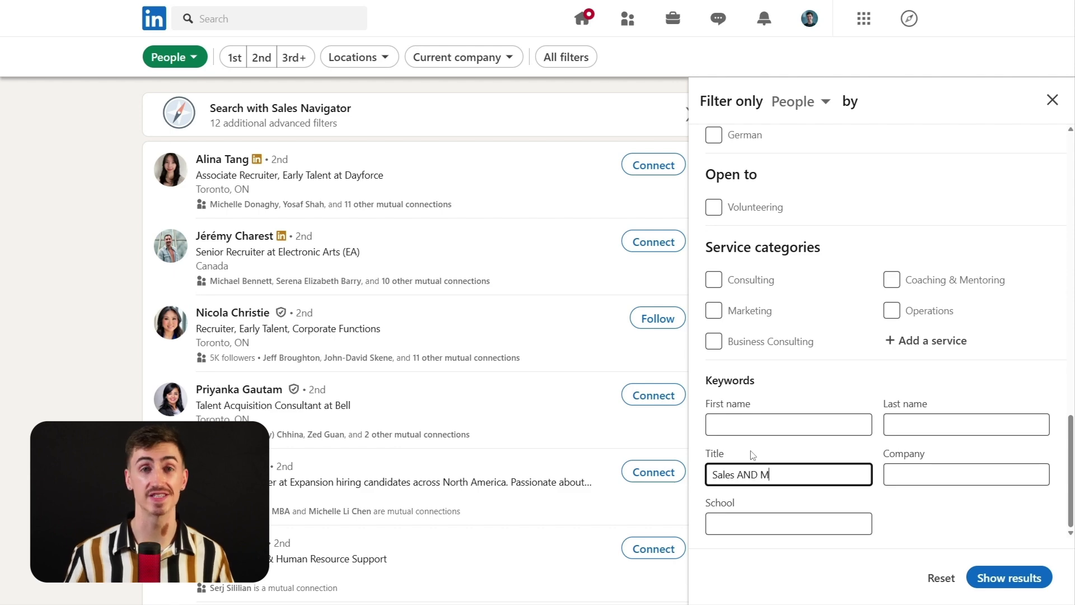
text(arketing)
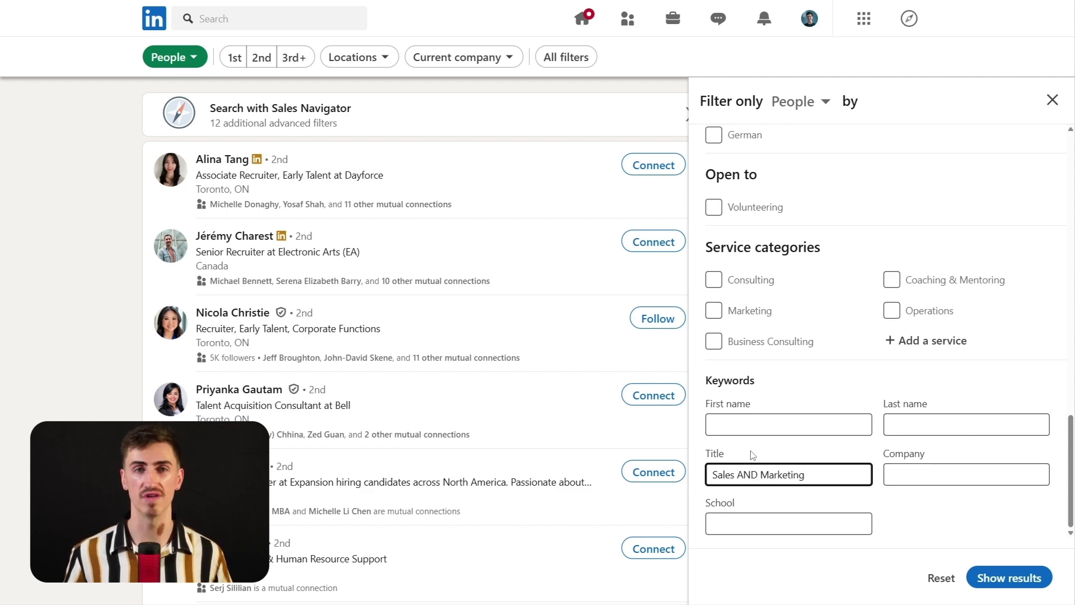
click(987, 584)
Step: Replace the title query with the VP, Head or Director of Marketing query and show results
click(263, 56)
triple_click(217, 209)
text(Head of Marketing OR Director of Marketing)
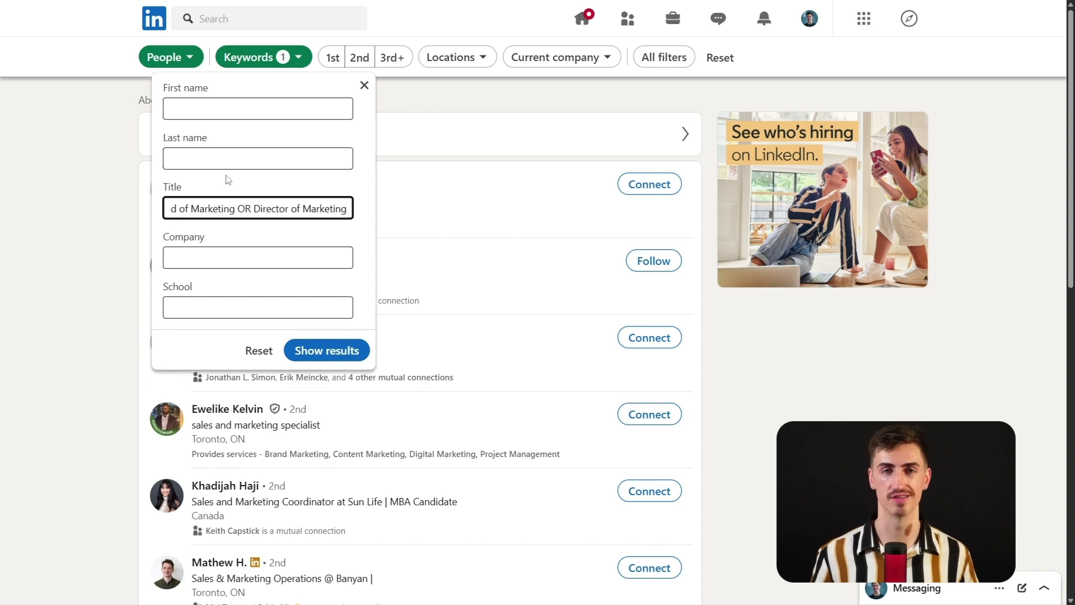
key(Home)
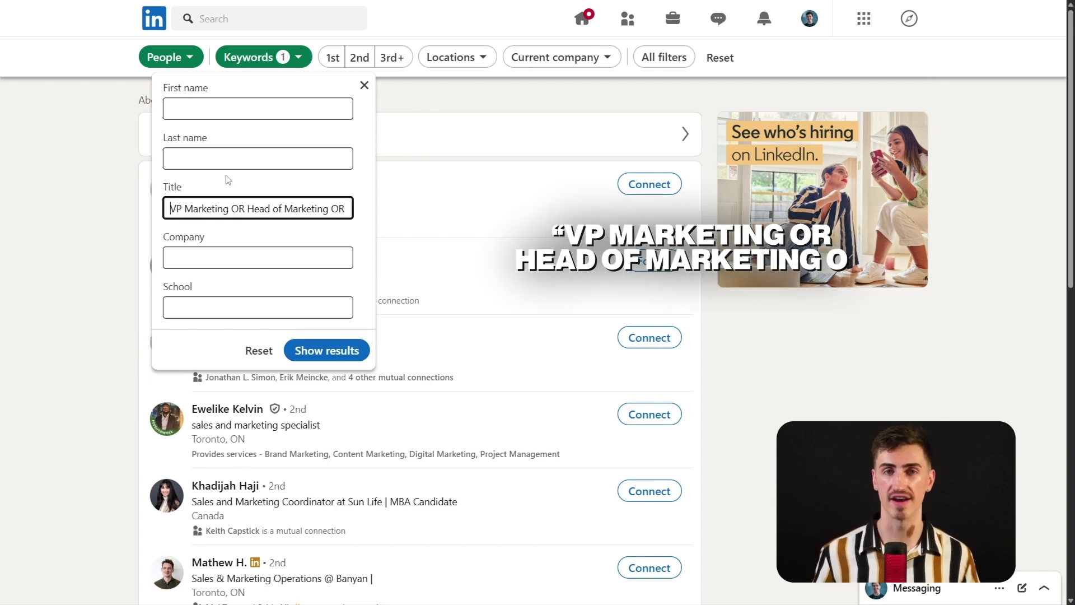
click(324, 350)
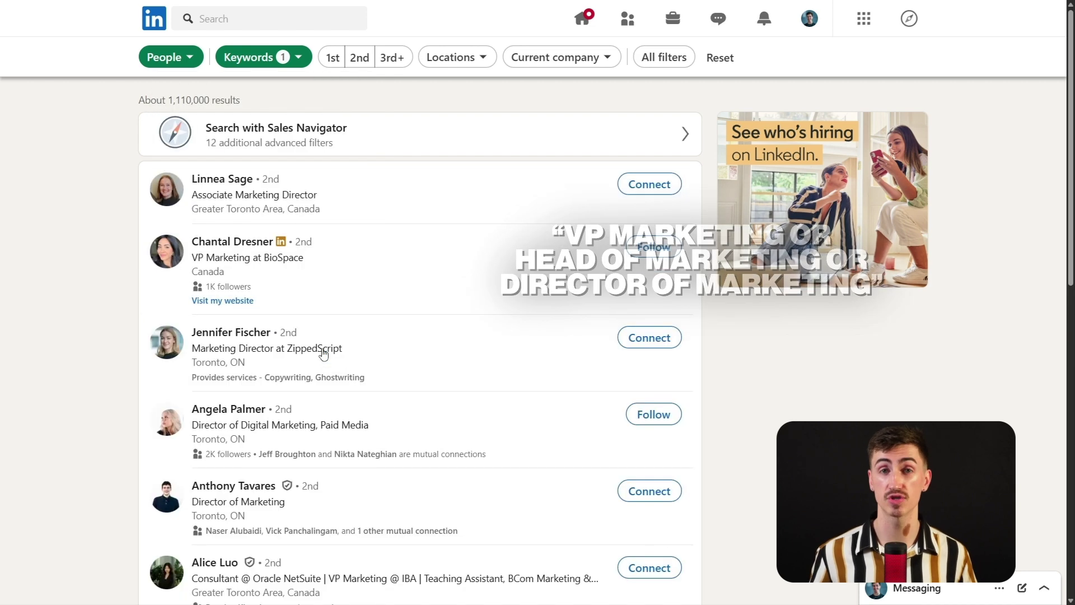
Step: Change the title query to "Chief Executive Officer" NOT Assistant NOT Intern and show results
click(263, 57)
triple_click(241, 208)
key(ctrl+v)
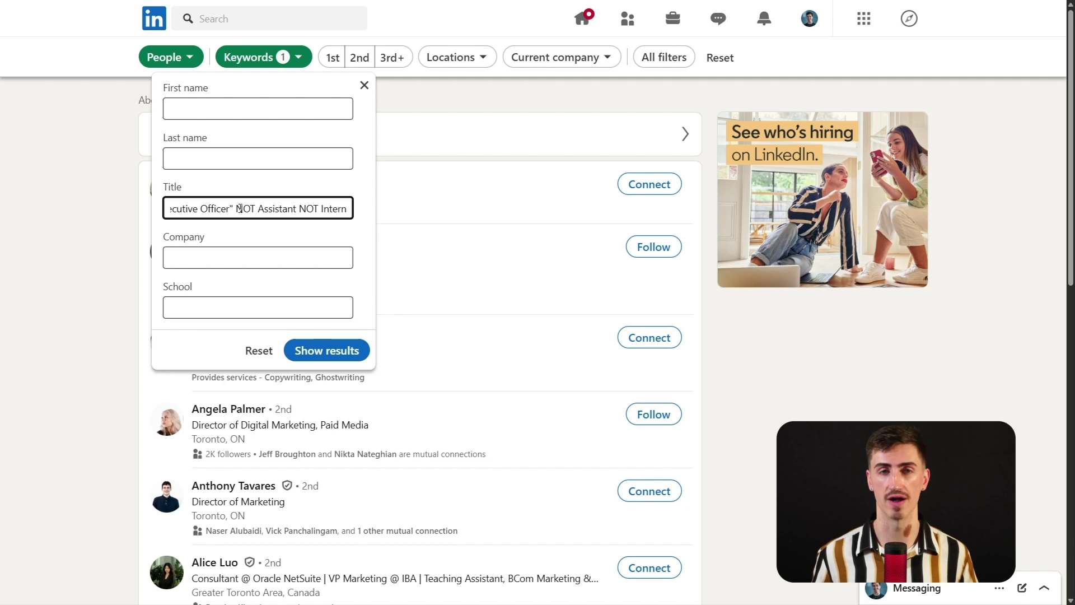
key(Home)
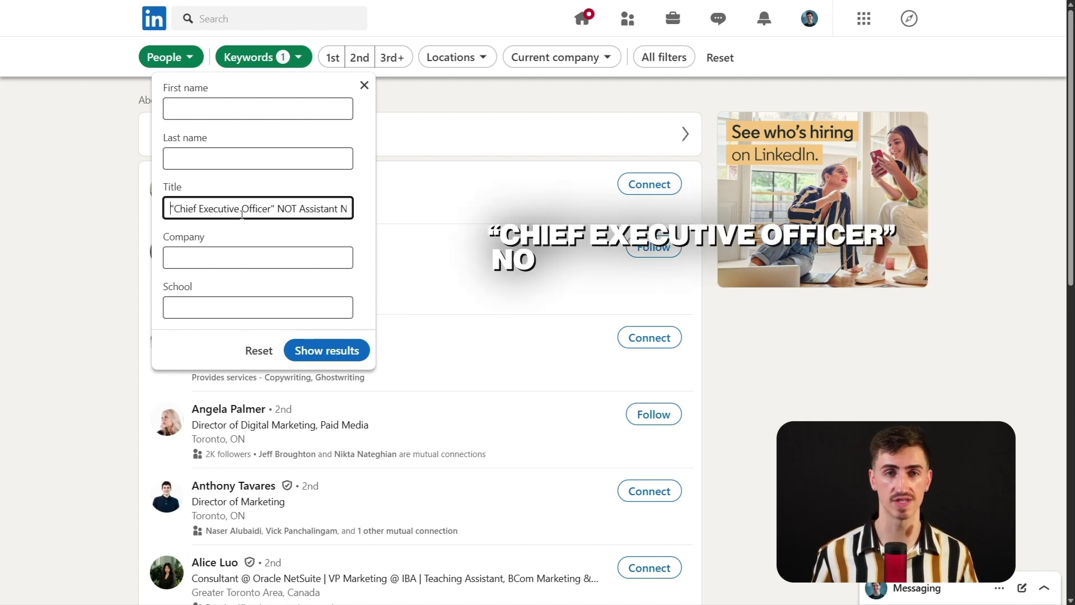
click(305, 352)
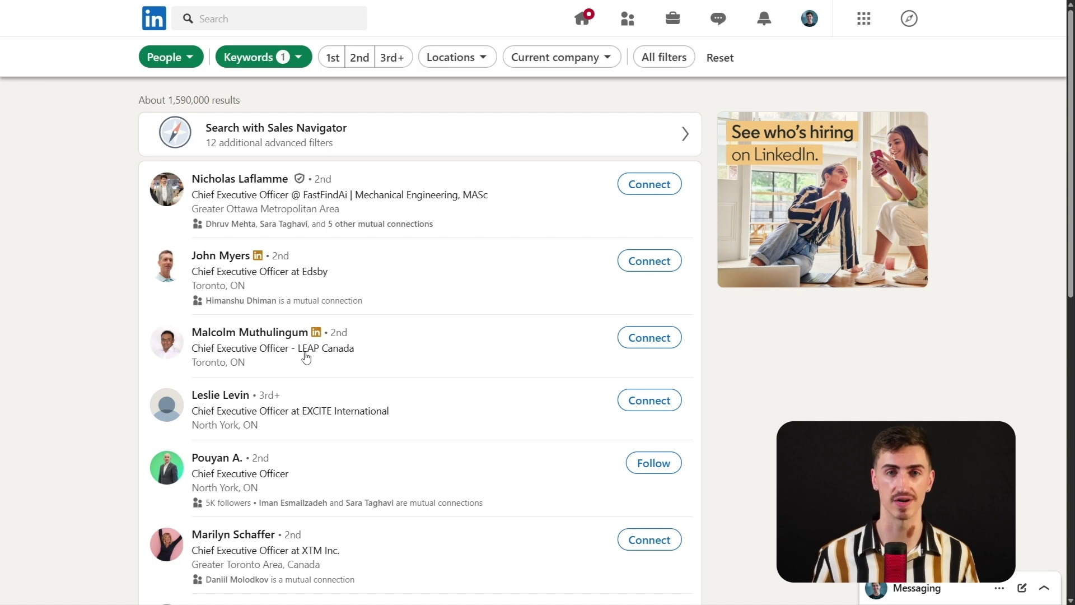
Step: Replace the title keyword with the exact phrase "Marketing Manager" and show results
click(264, 57)
triple_click(219, 201)
text("Marketing Manager")
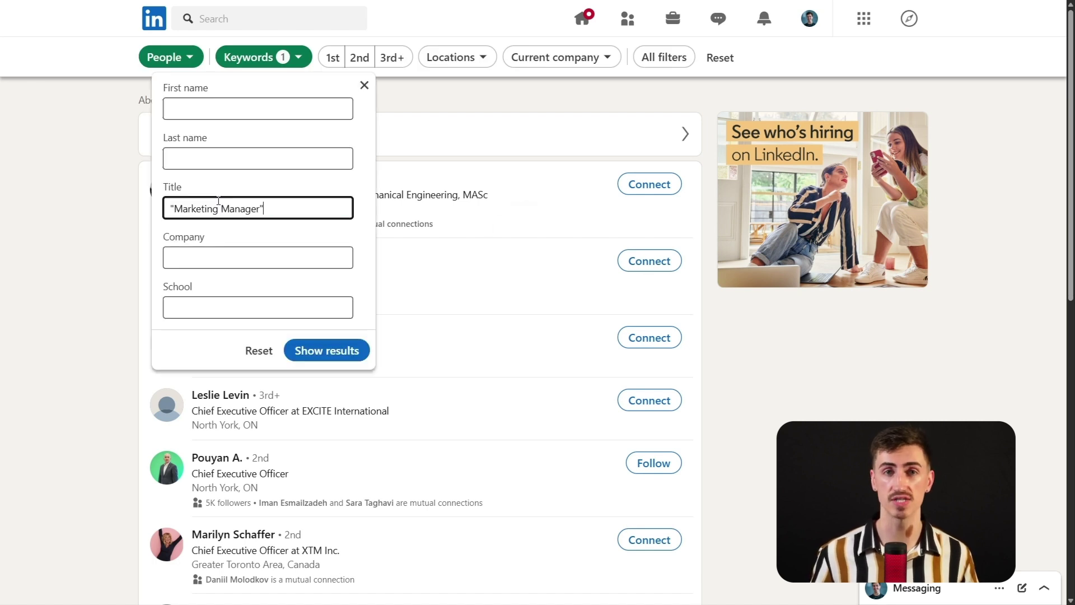
click(304, 350)
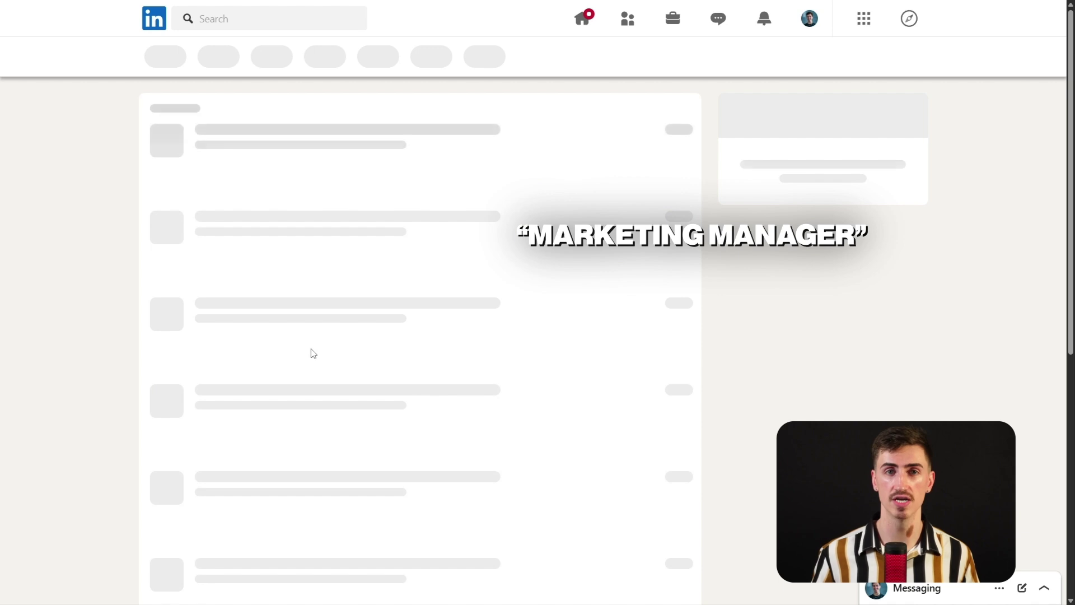
Step: Change the title to ("VP Sales" OR "Head of Sales") AND ("Retail" OR "eCommerce") NOT Consultant
click(263, 57)
triple_click(248, 207)
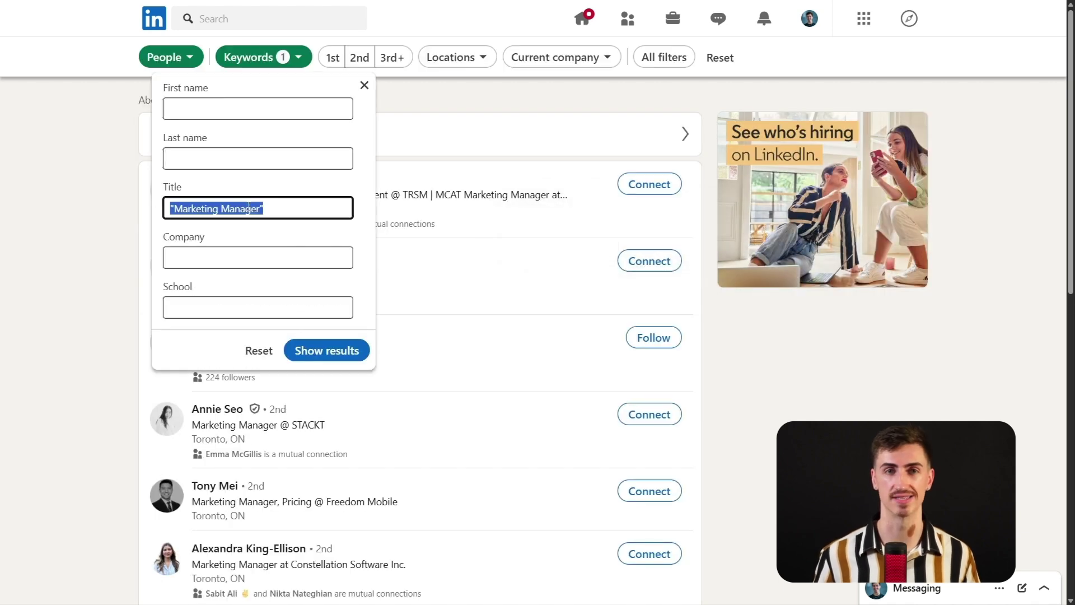
key(ctrl+v)
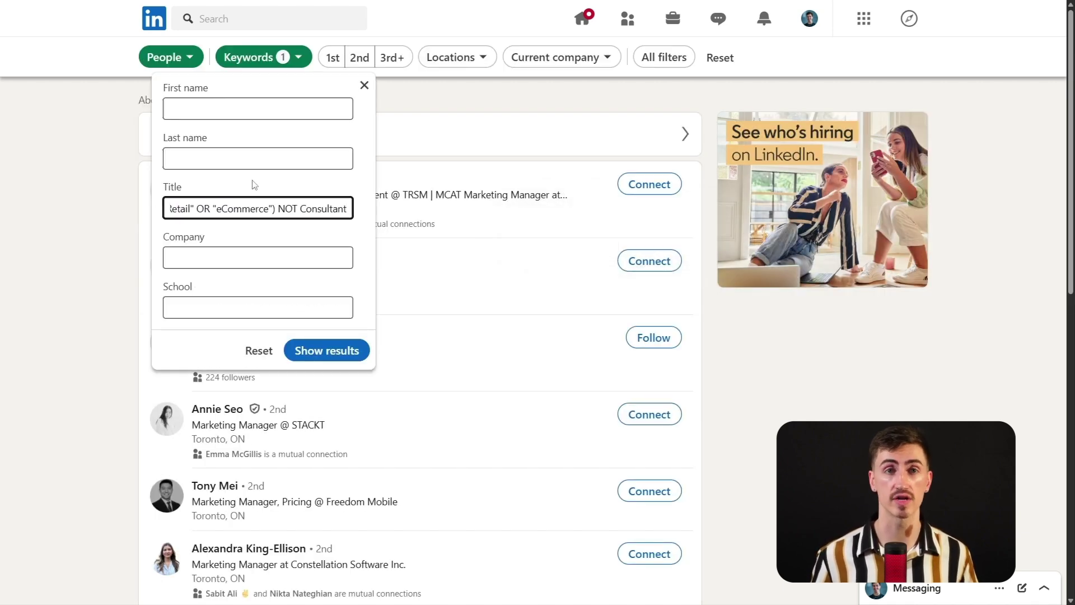
key(Home)
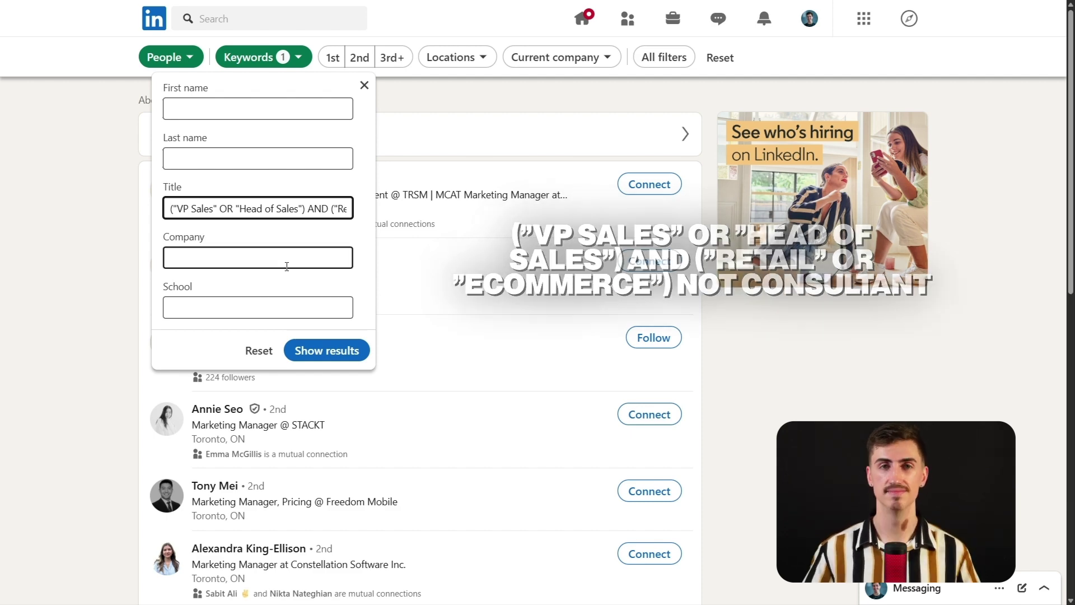
click(324, 351)
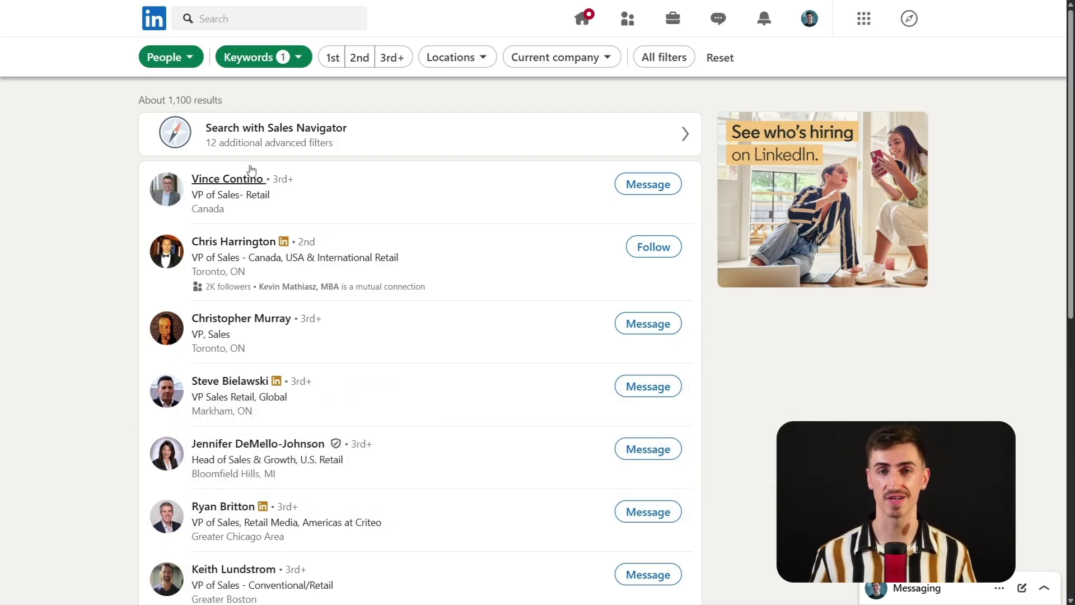
Step: Set the title query to ("founder" OR "CEO" OR "CTO") AND "marketing" and browse the results
click(276, 66)
key(Tab)
key(Tab)
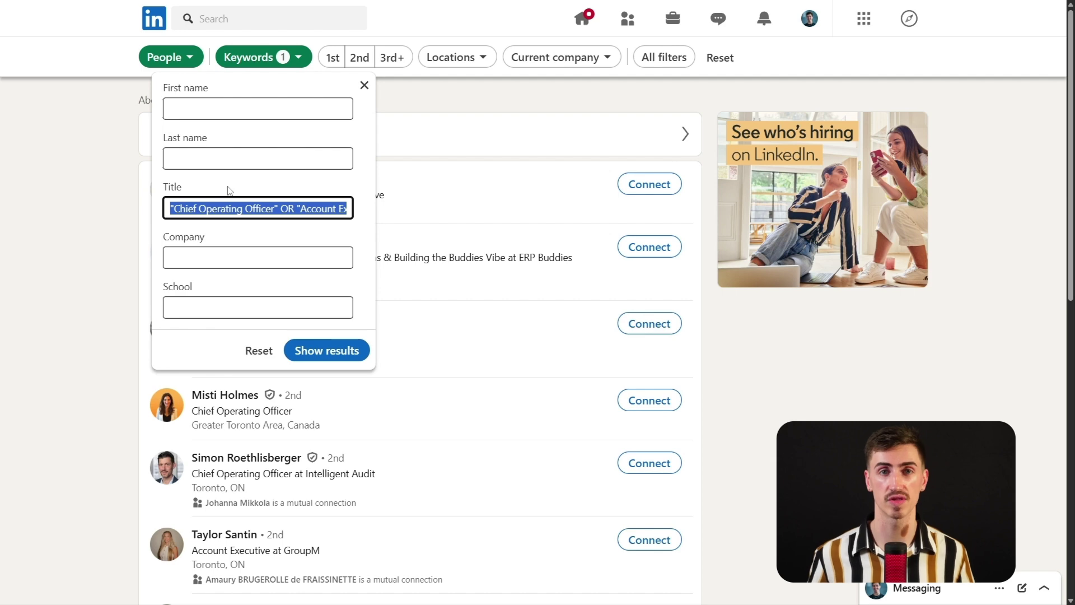
text(("founder" OR "CEO" OR "CTO") AND "marketing")
key(Home)
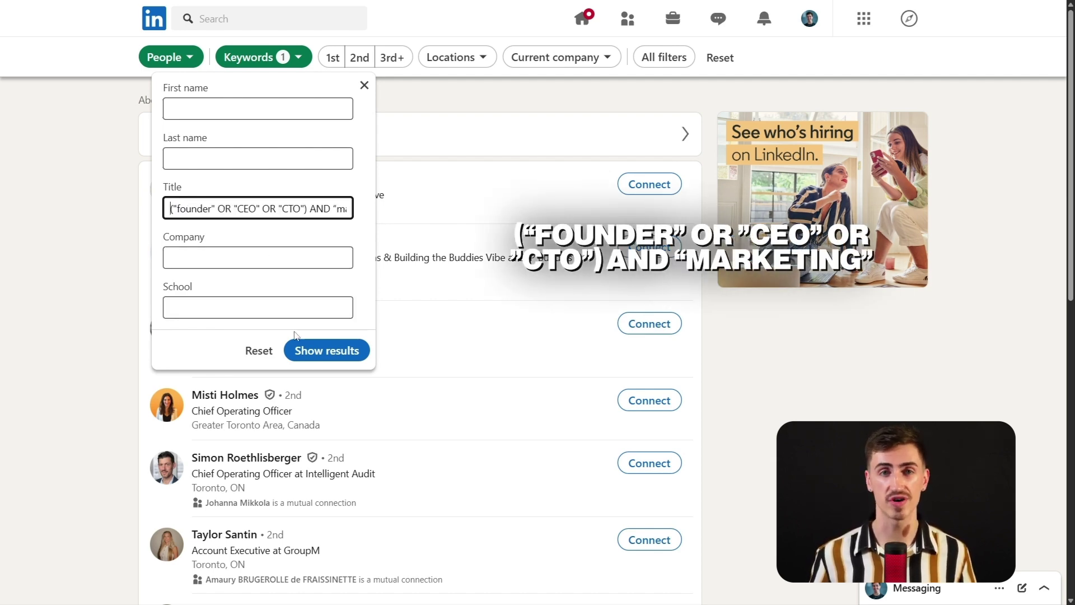
click(306, 350)
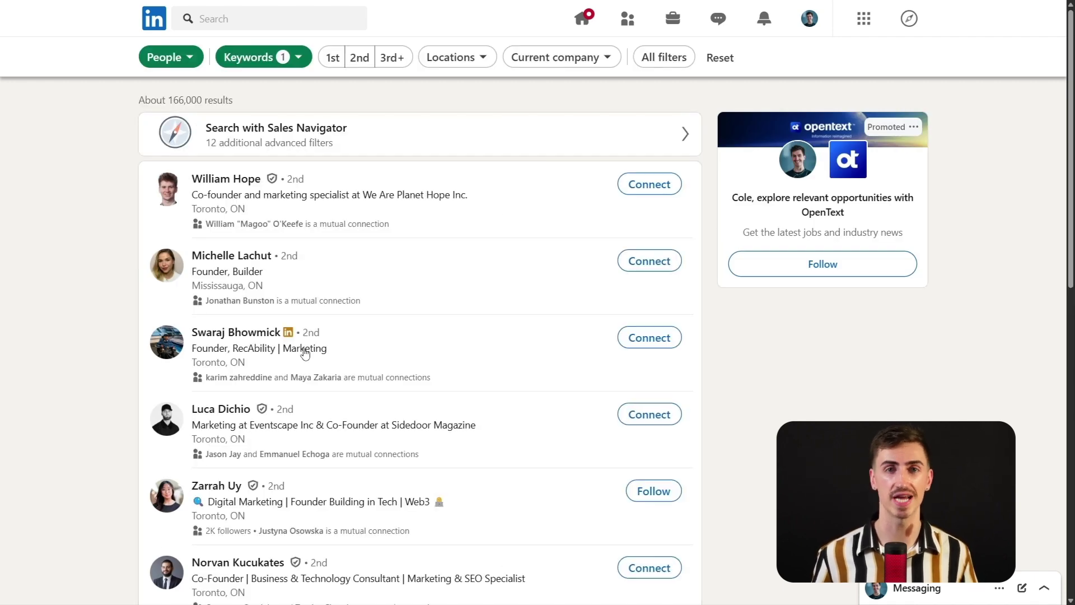
scroll(305, 350, down, 4)
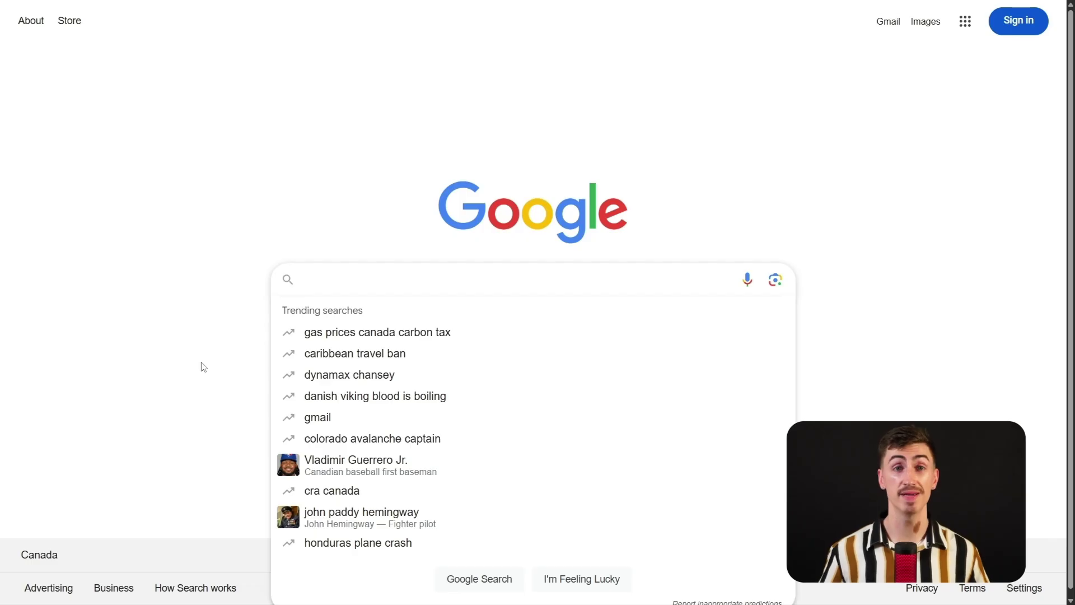
Step: Search Google for site:linkedin.com, then narrow it to site:linkedin.com/in profile pages
text(site:linkedin.com)
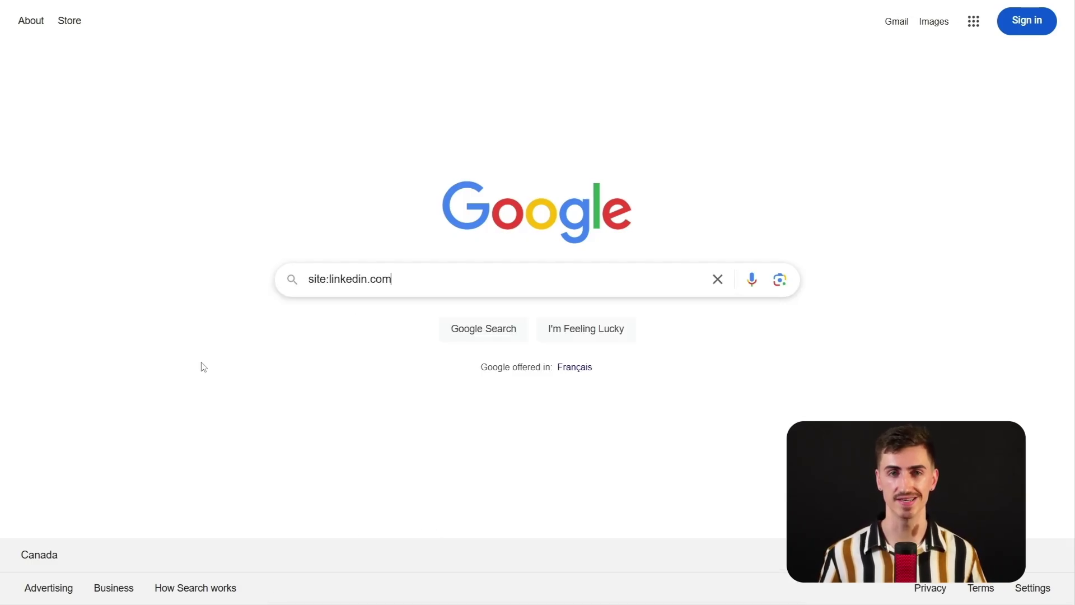
key(Return)
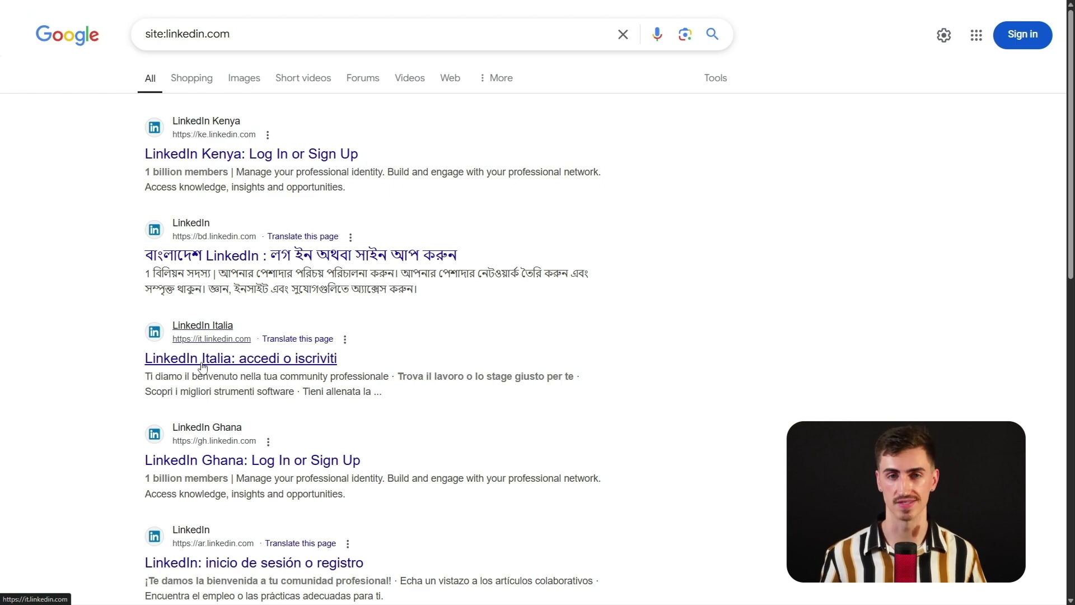
click(240, 37)
text(/in)
key(Return)
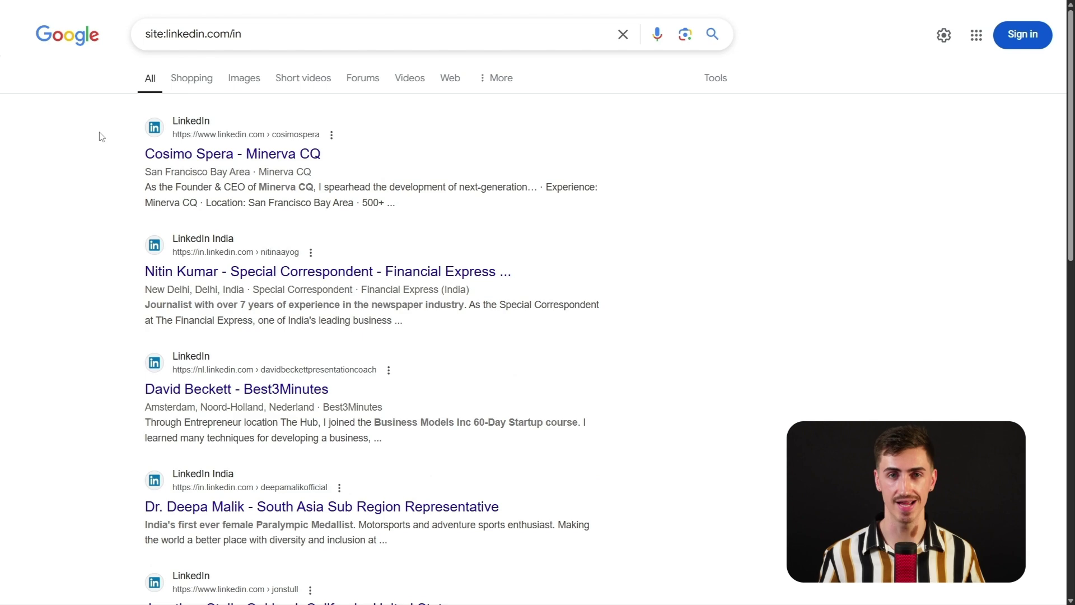
scroll(99, 137, down, 10)
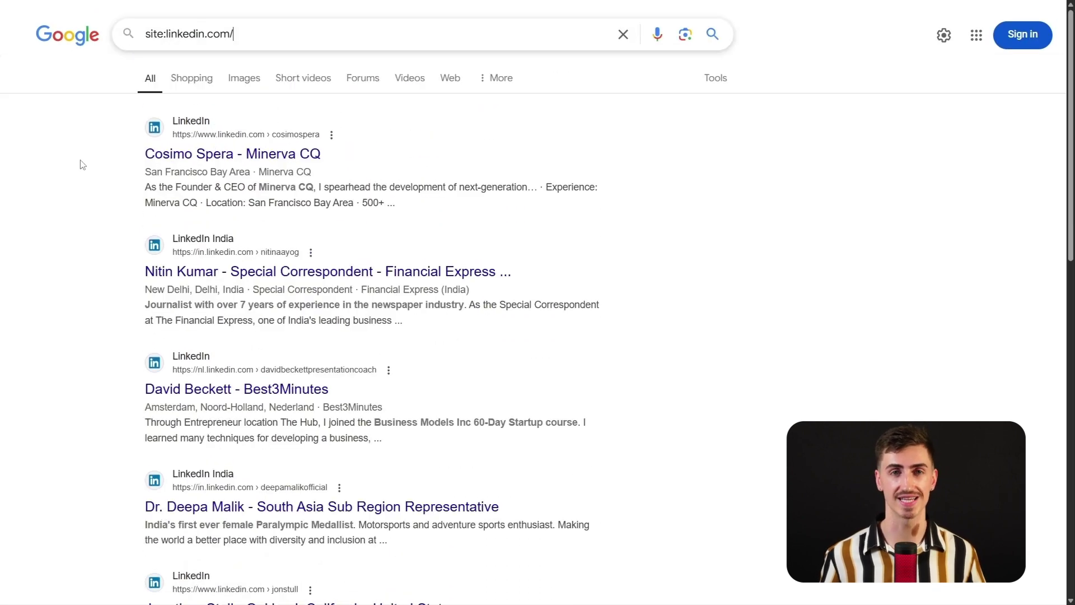
Step: Search site:linkedin.com/company, then intitle:sales site:linkedin.com/in profiles
text(company)
key(Return)
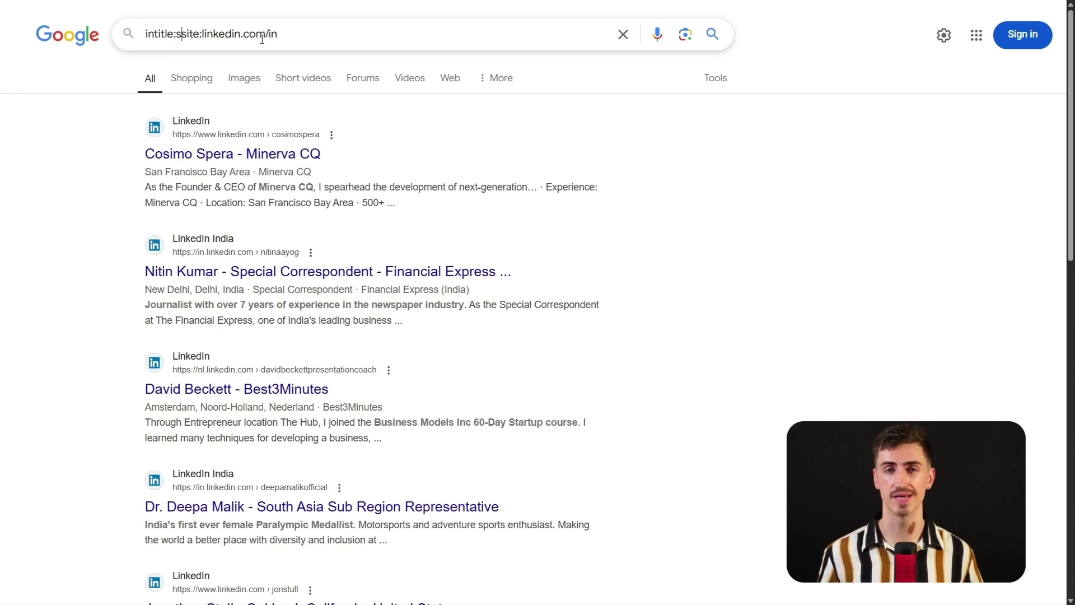
key(Return)
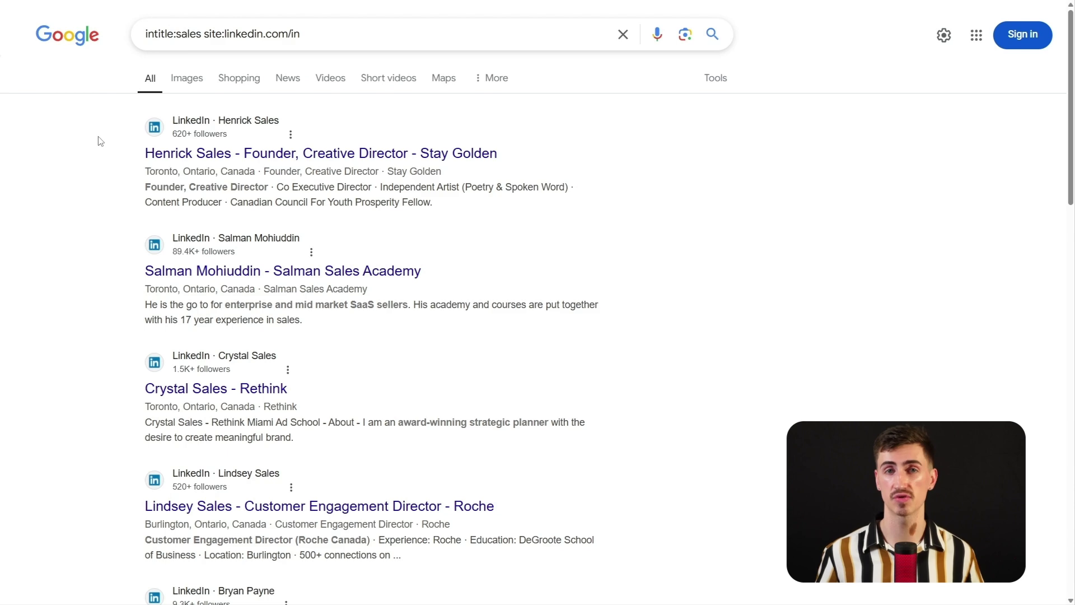
scroll(101, 141, down, 4)
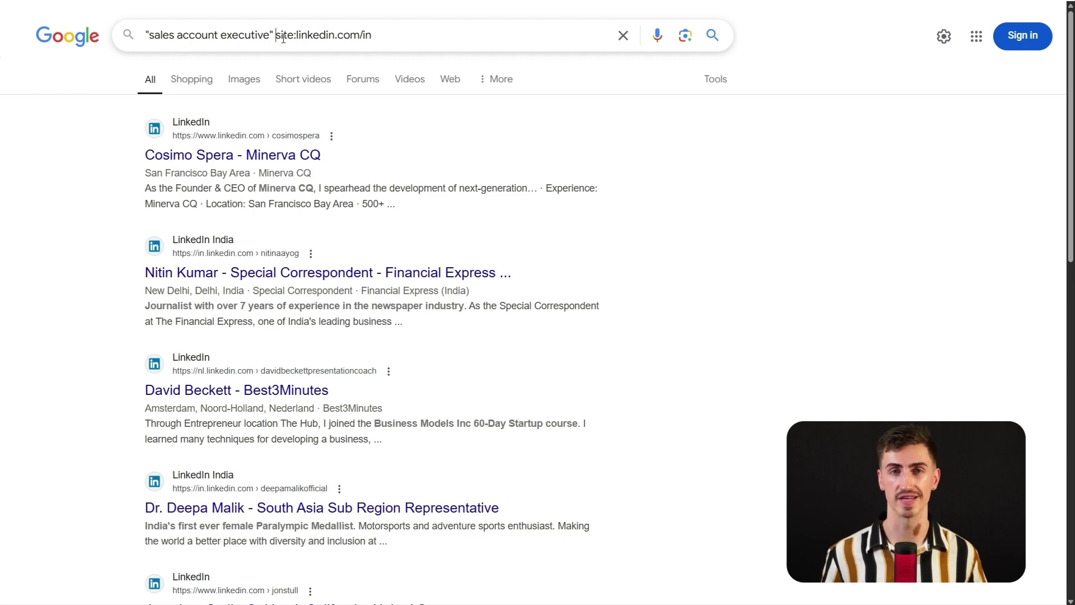
Step: Search Google for "sales account executive" profiles, then add the Sales Navigator title "VP of Sales" AND SaaS NOT "Consultant"
key(Return)
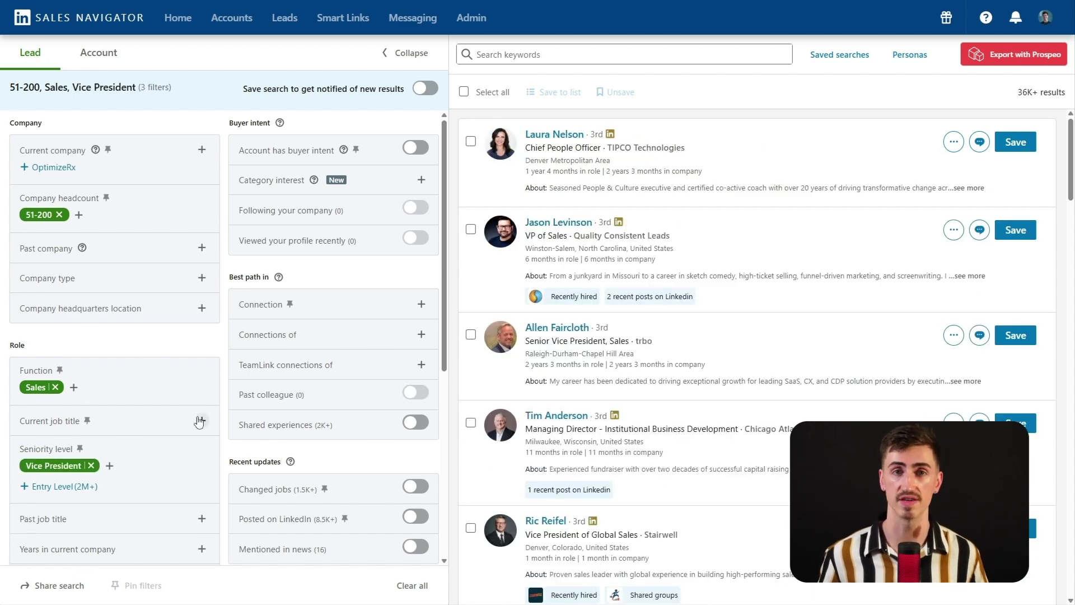
click(200, 421)
text("VP of Sales" AND SaaS NOT "Consultant")
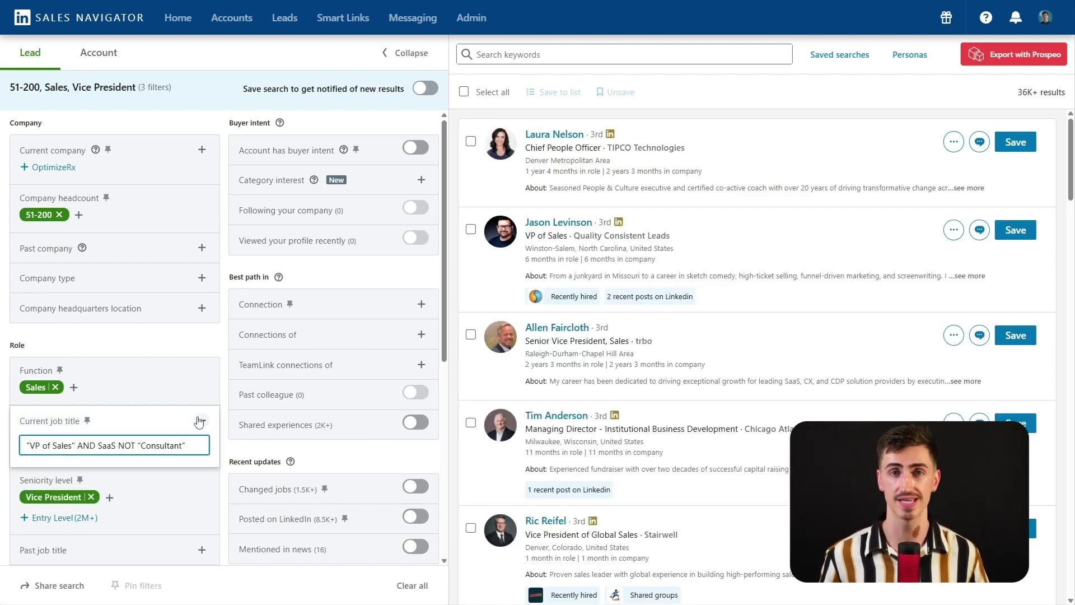